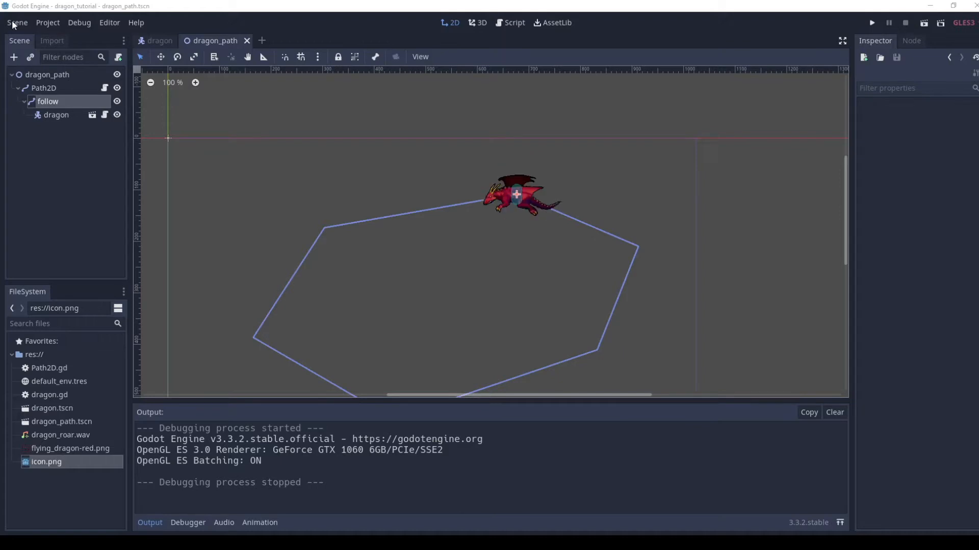
# Create a new scene with a Sprite as its root node
pyautogui.click(15, 23)
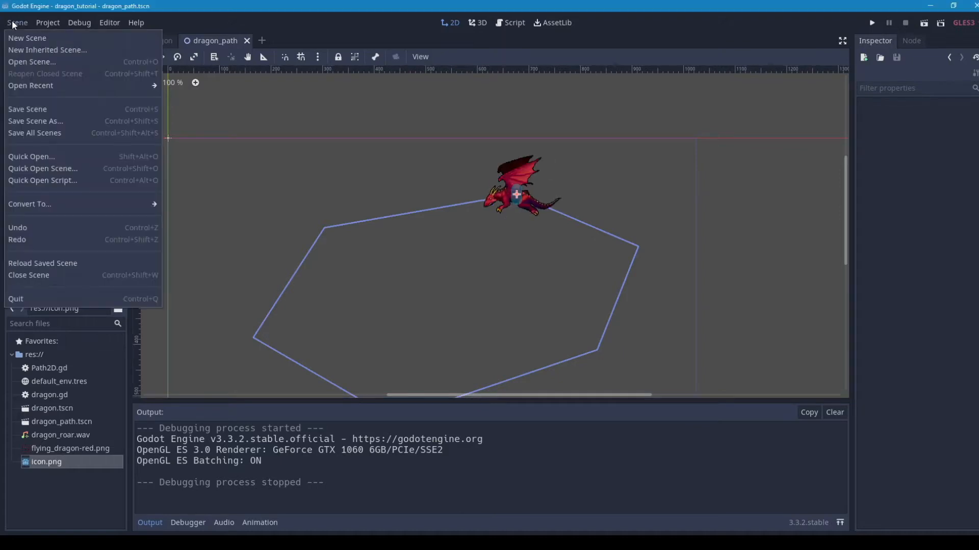
pyautogui.click(19, 36)
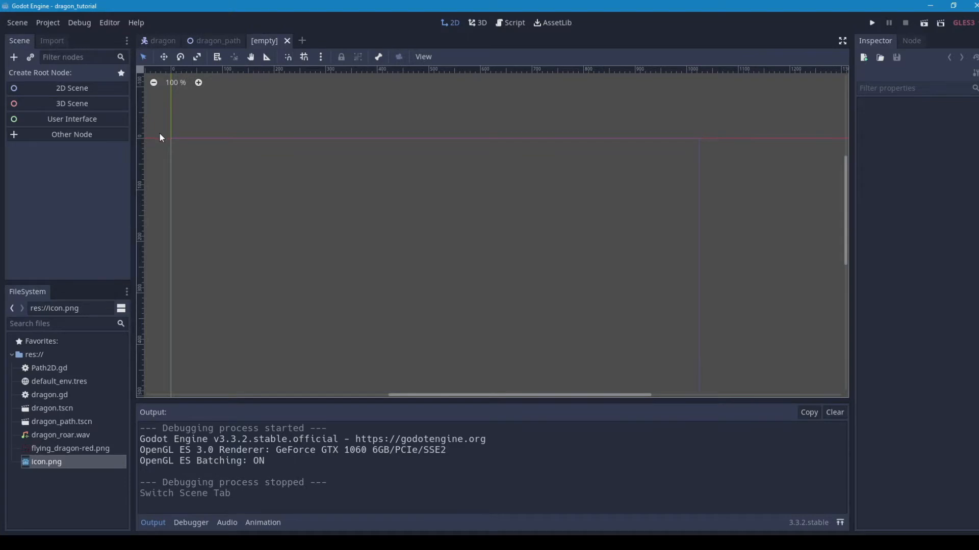
pyautogui.click(13, 58)
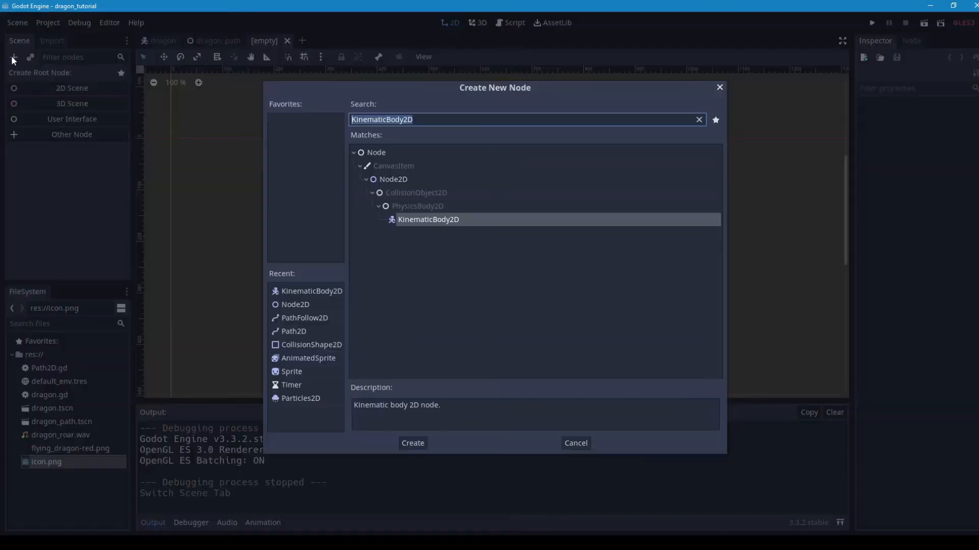
pyautogui.doubleClick(288, 371)
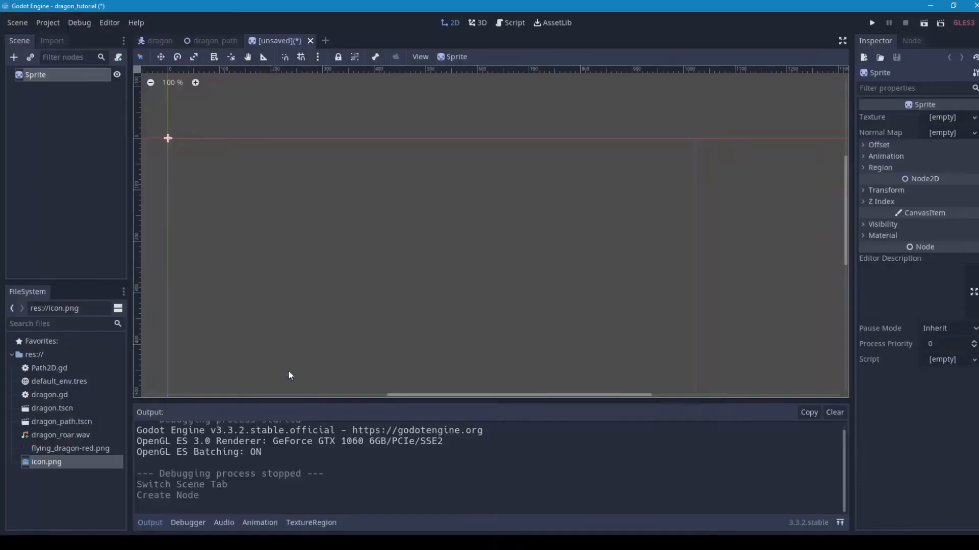
# Add a Particles2D node as a child of the Sprite root
pyautogui.click(14, 57)
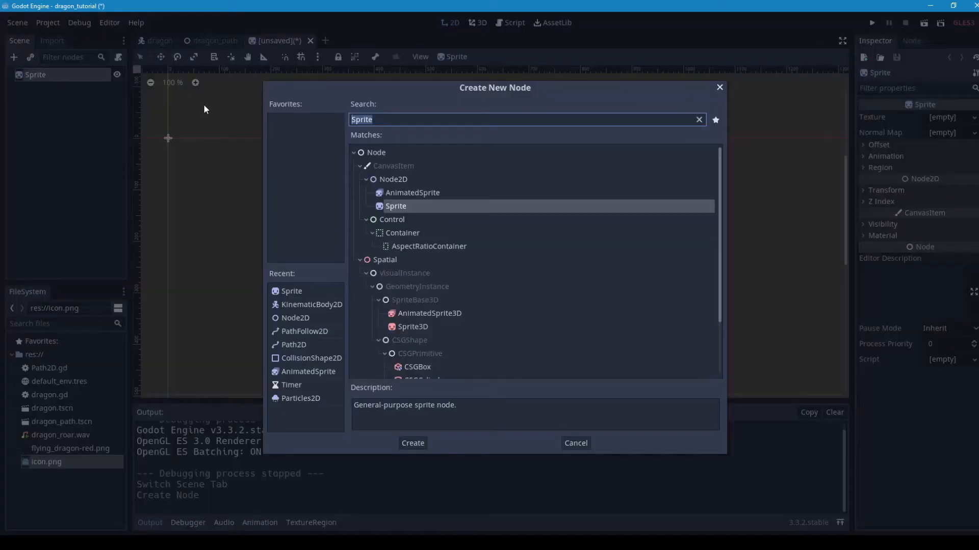
pyautogui.write('pa')
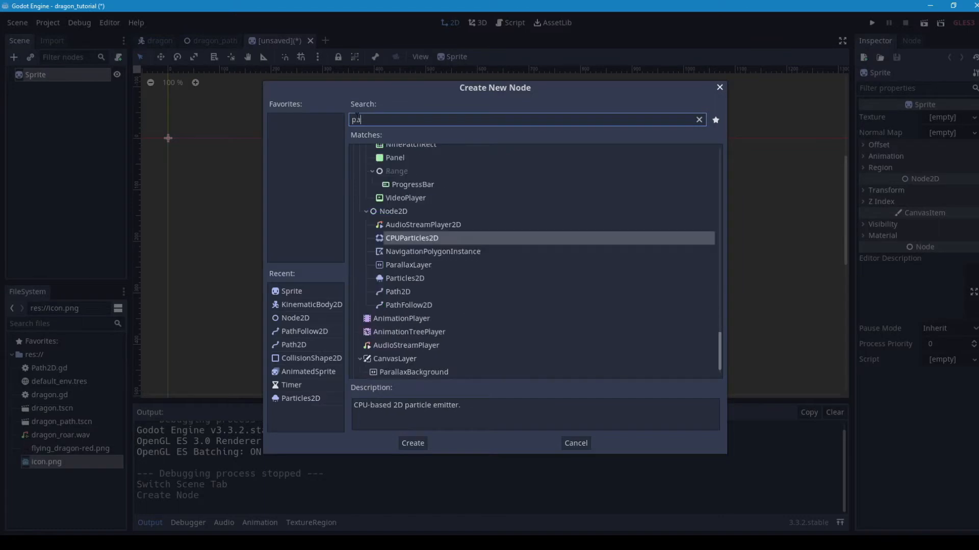
pyautogui.write('rti')
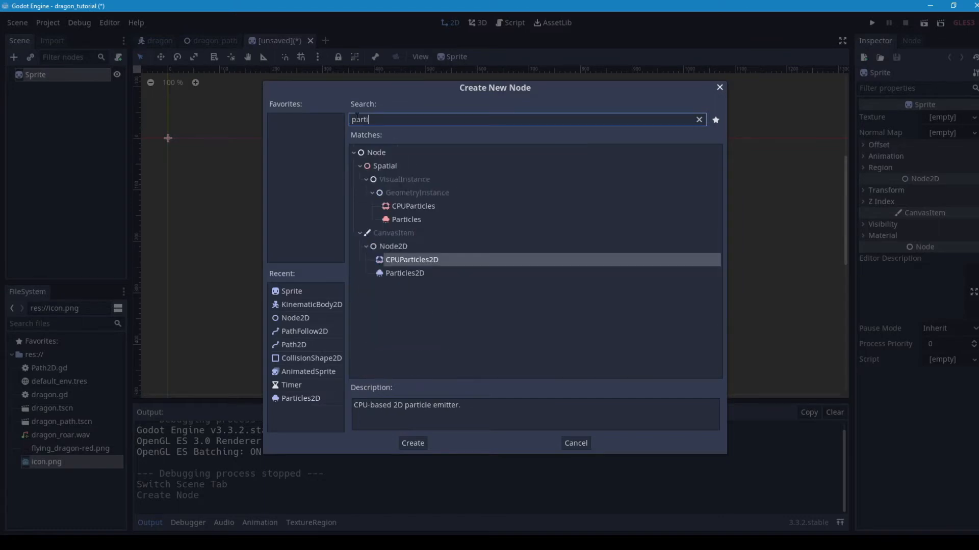
pyautogui.doubleClick(406, 274)
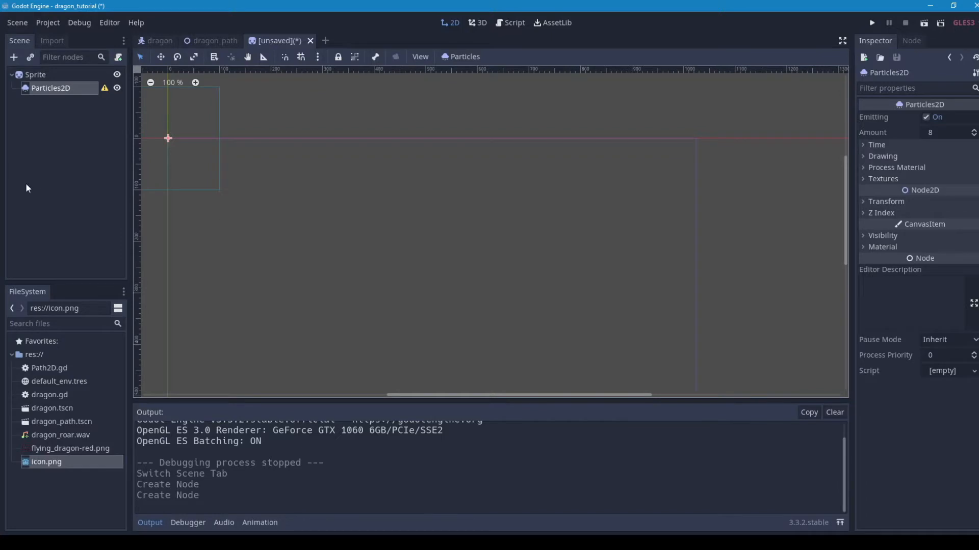
# Add a Timer node as a child of the Particles2D node
pyautogui.click(13, 58)
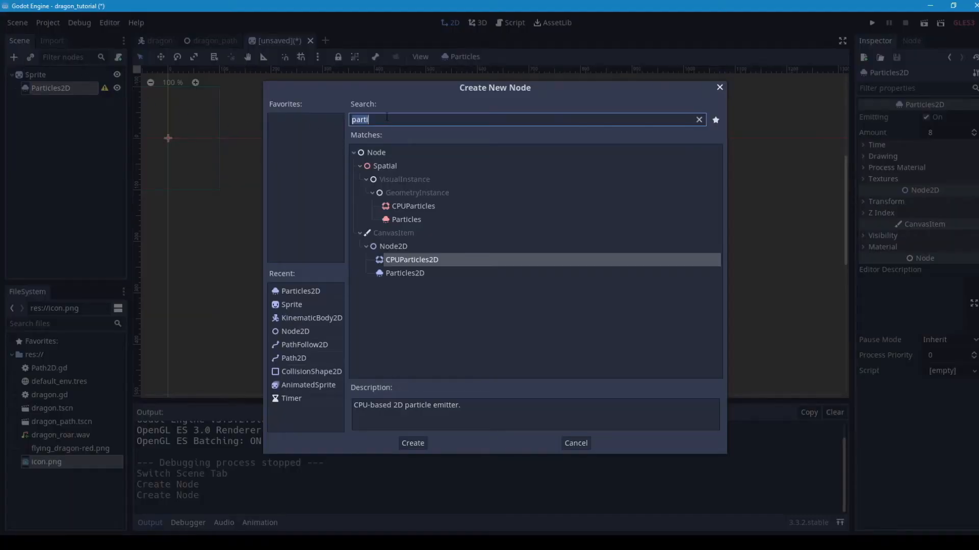
pyautogui.write('tim')
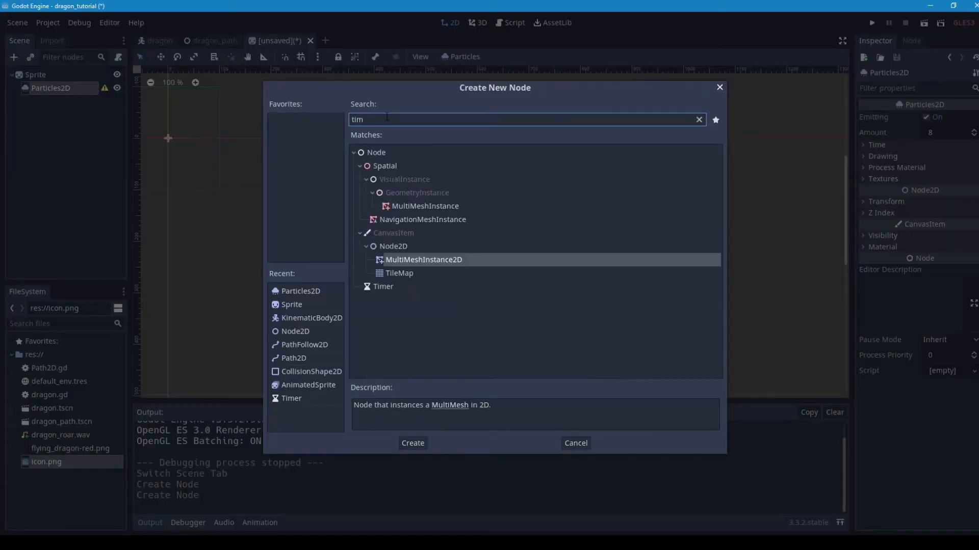
pyautogui.doubleClick(373, 287)
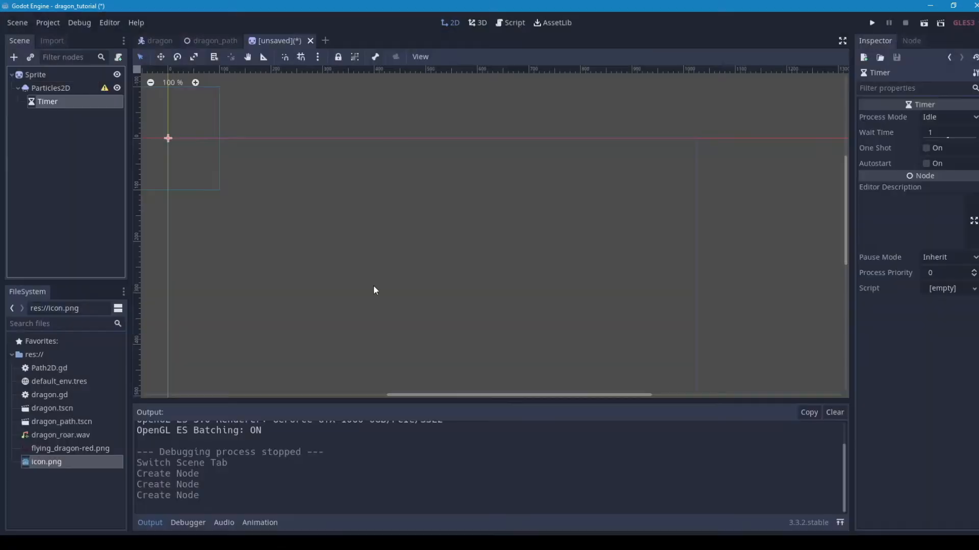
# Add an AudioStreamPlayer2D node as a child of Particles2D, alongside the Timer
pyautogui.click(47, 89)
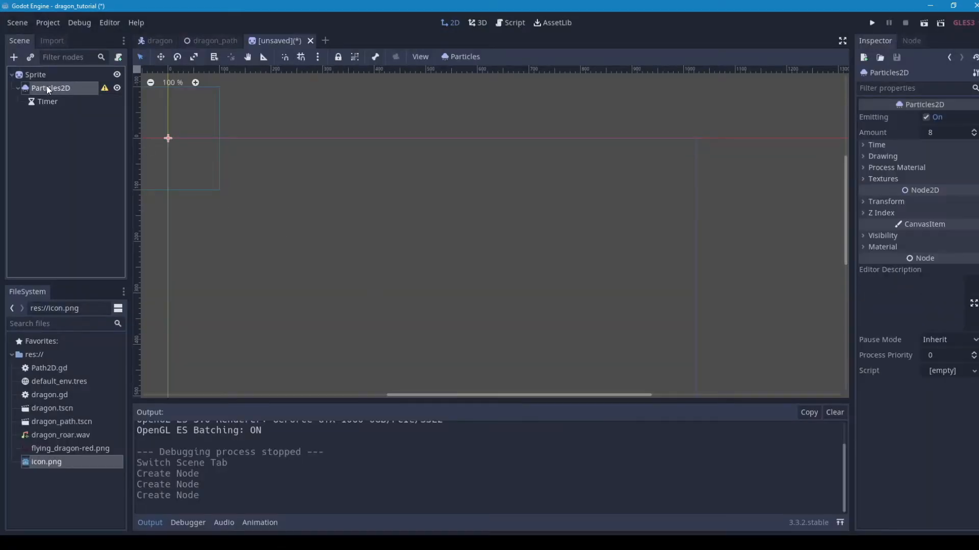
pyautogui.click(14, 58)
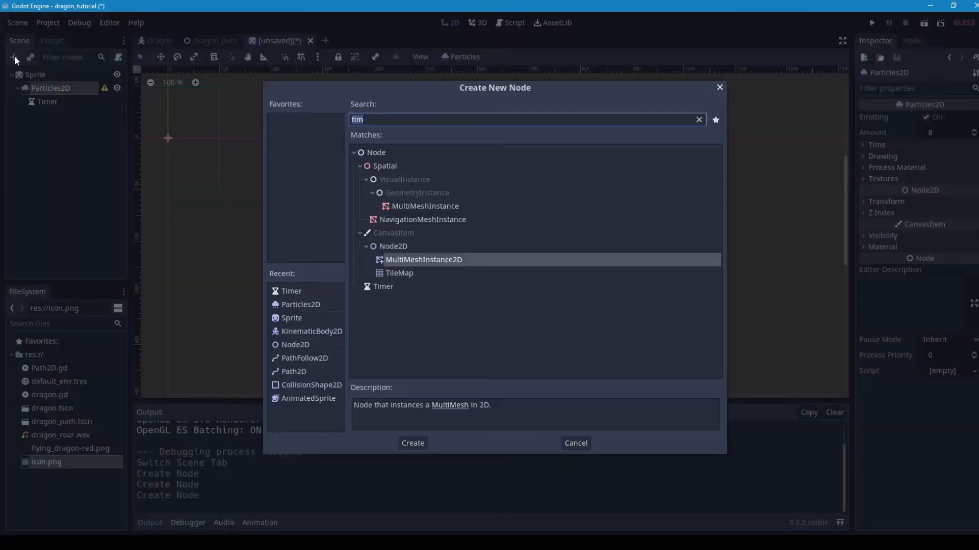
pyautogui.write('aud')
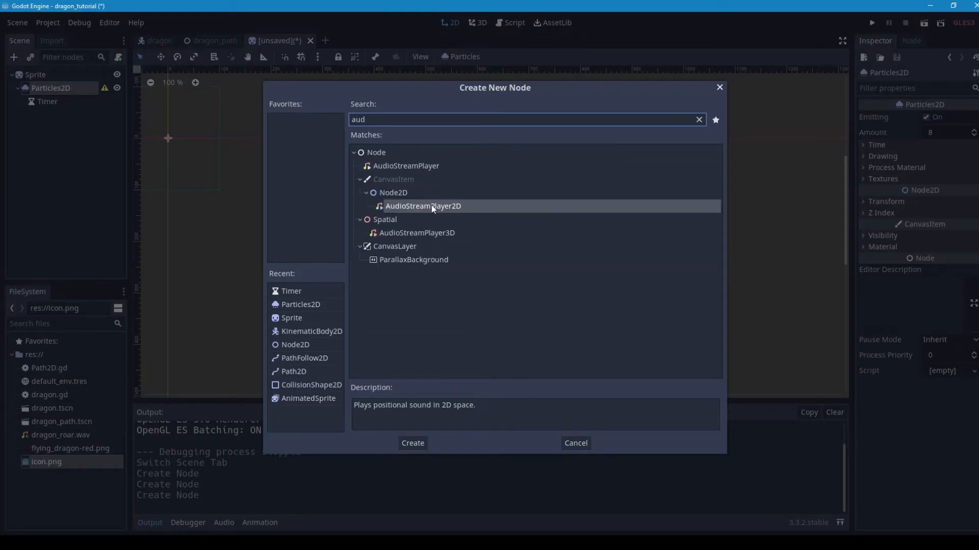
pyautogui.doubleClick(433, 206)
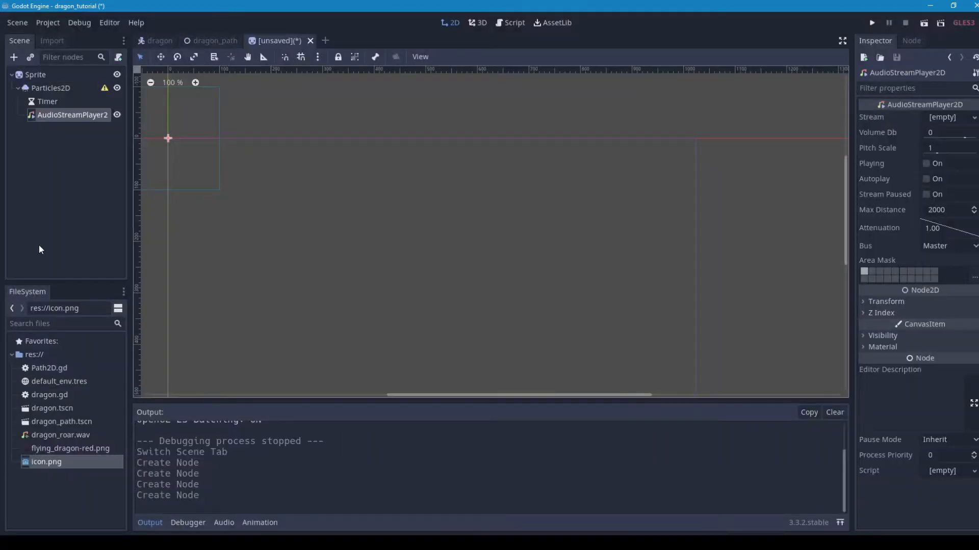
# Rename the root Sprite node to fire_breath
pyautogui.click(36, 75)
pyautogui.click(37, 75)
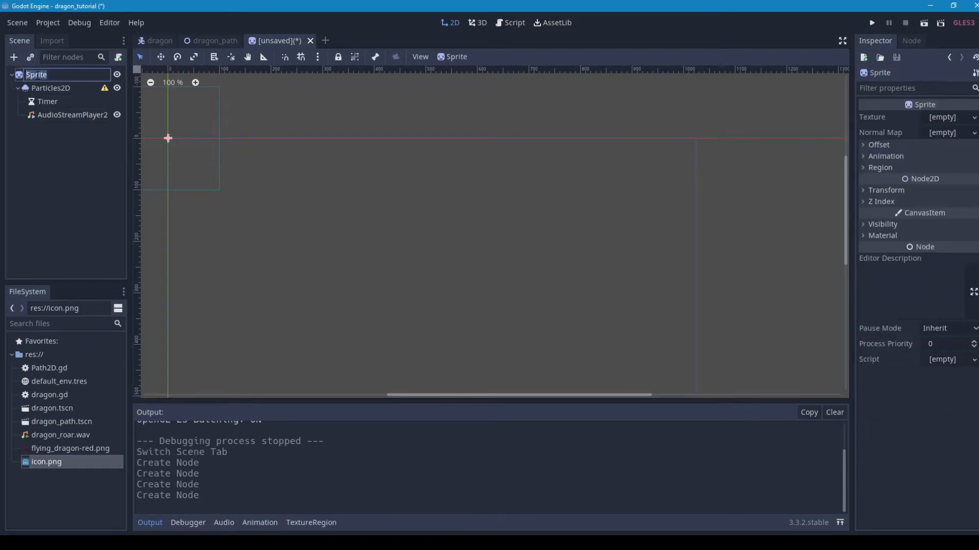
pyautogui.write('fire_breath')
pyautogui.press('Return')
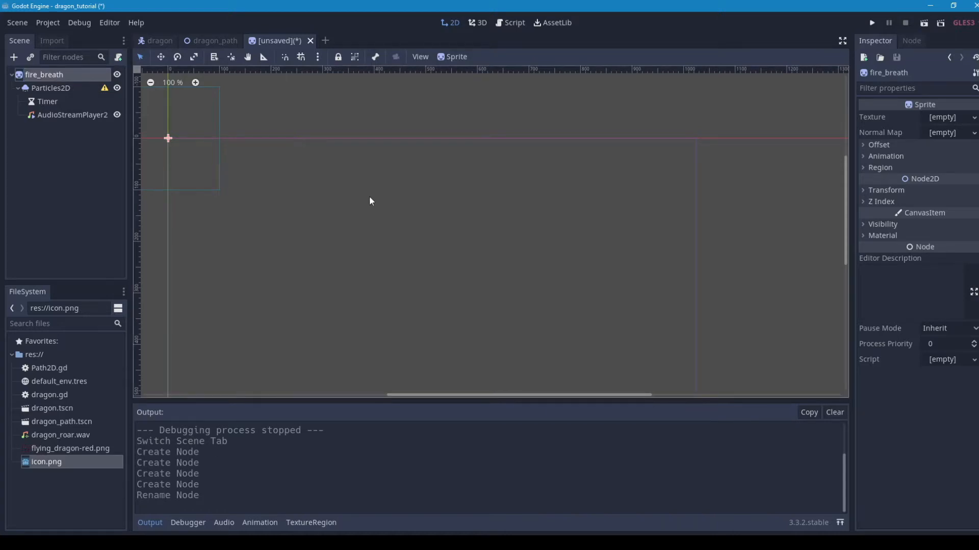
# Attach a new GDScript file, res://Particles2D.gd, to the Particles2D node
pyautogui.click(47, 87)
pyautogui.click(119, 57)
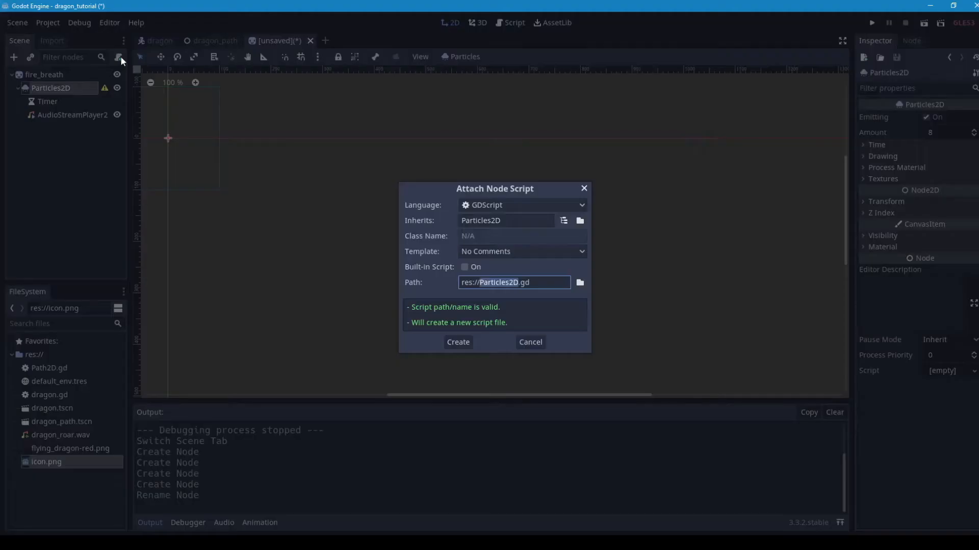
pyautogui.click(457, 342)
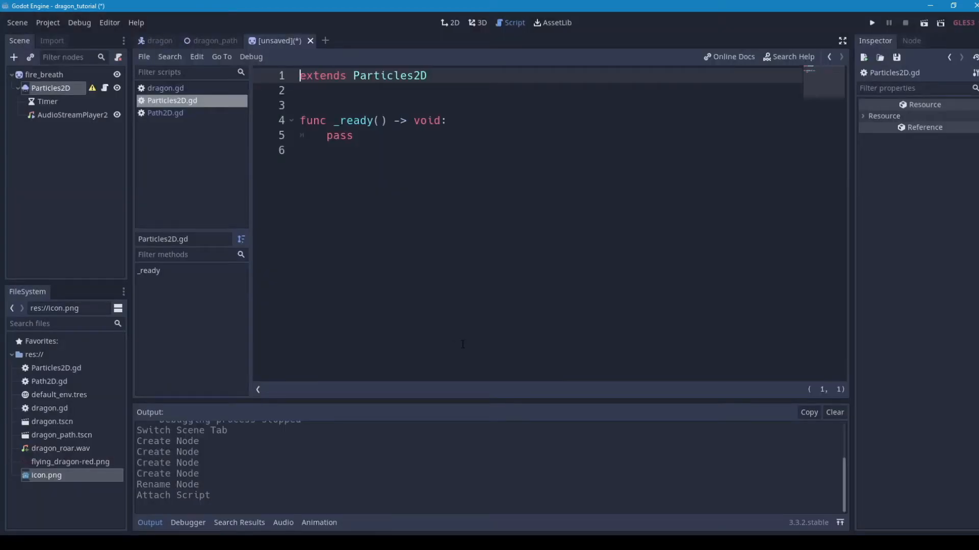
# Set the Particles2D node's particle amount to 100
pyautogui.click(49, 87)
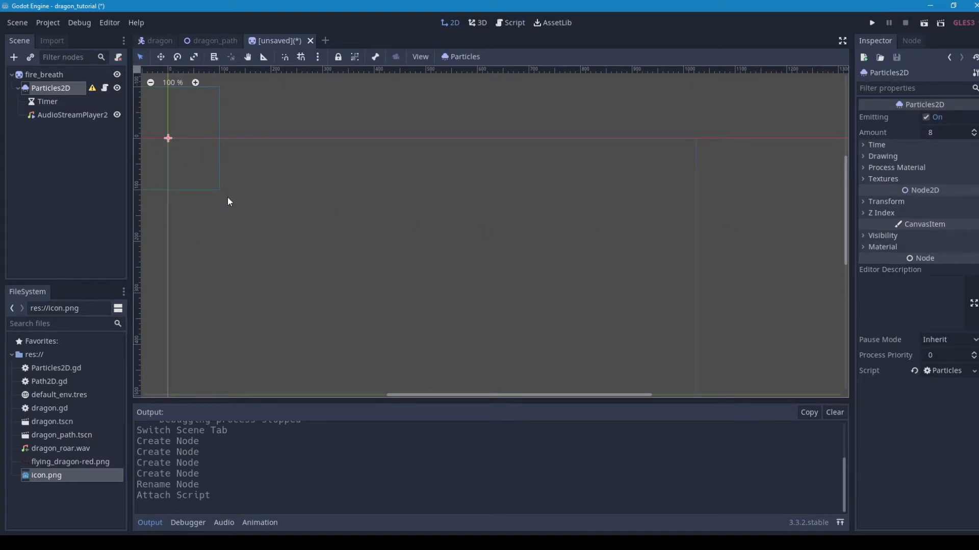
pyautogui.scroll(-1, 227, 197)
pyautogui.moveTo(228, 197); pyautogui.dragTo(490, 252, button='middle')
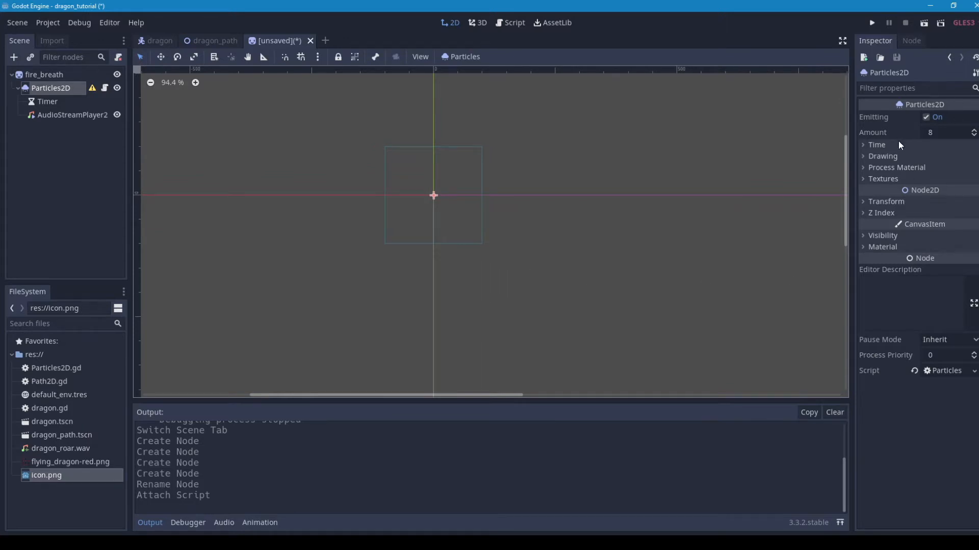
pyautogui.click(940, 130)
pyautogui.write('1')
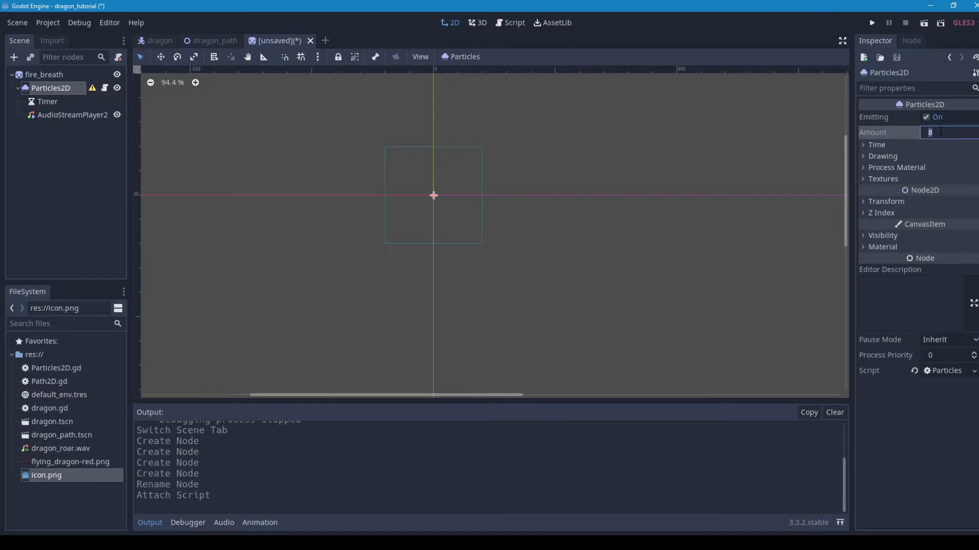
pyautogui.write('00')
pyautogui.press('Return')
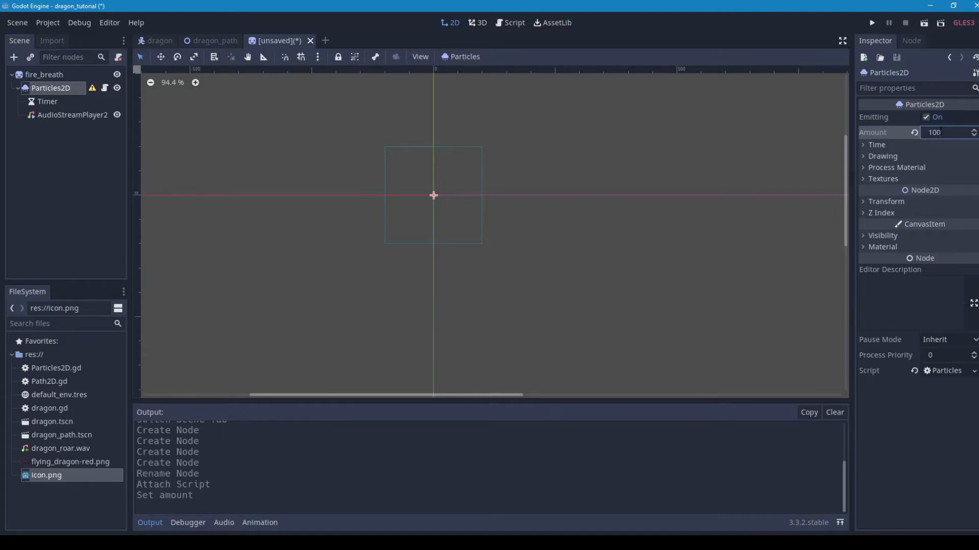
# Set the particles' lifetime to 2 in the time settings of Particles2D
pyautogui.click(866, 145)
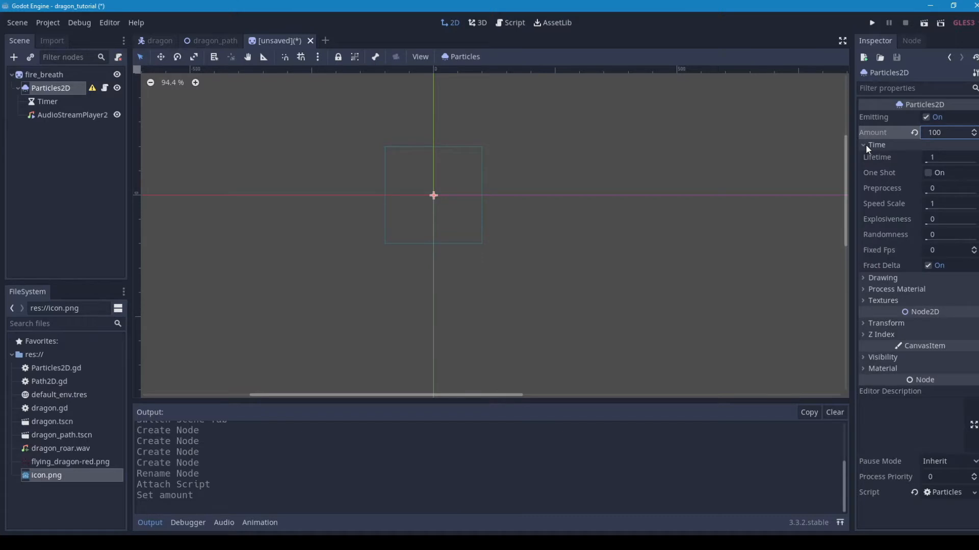
pyautogui.click(939, 157)
pyautogui.write('2')
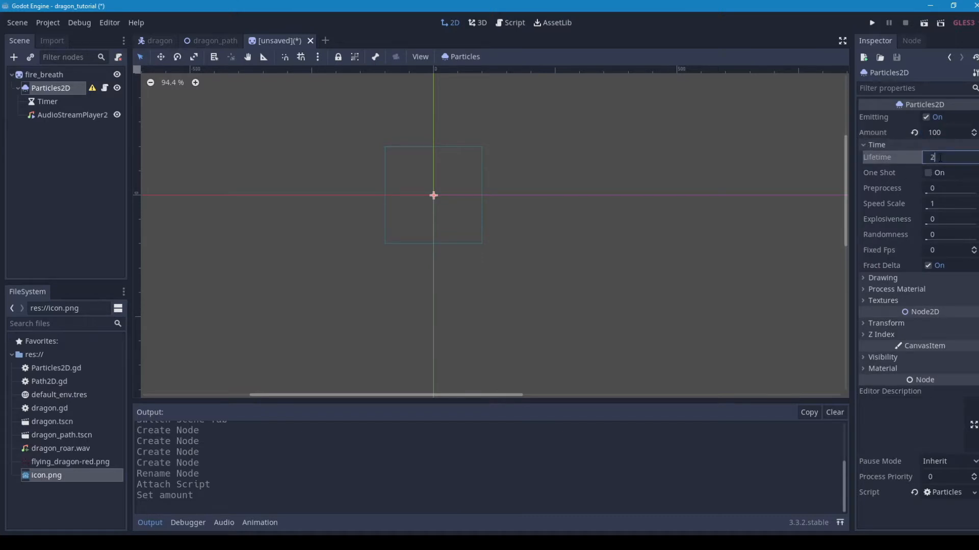
pyautogui.press('Return')
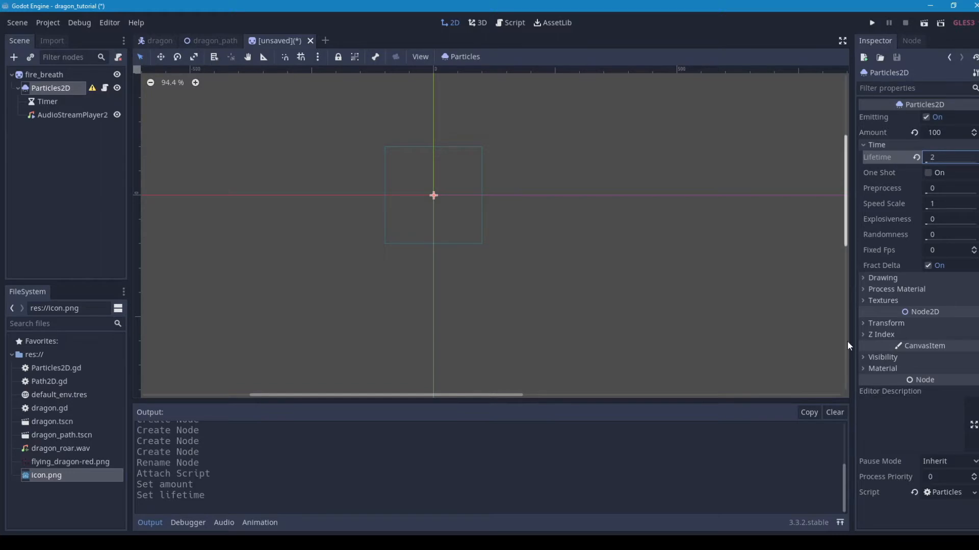
pyautogui.click(863, 368)
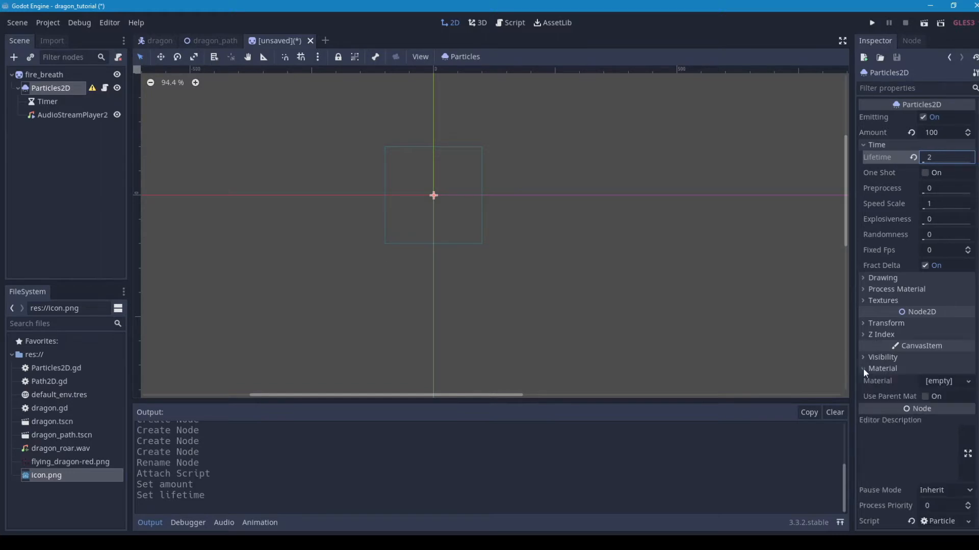
pyautogui.click(968, 382)
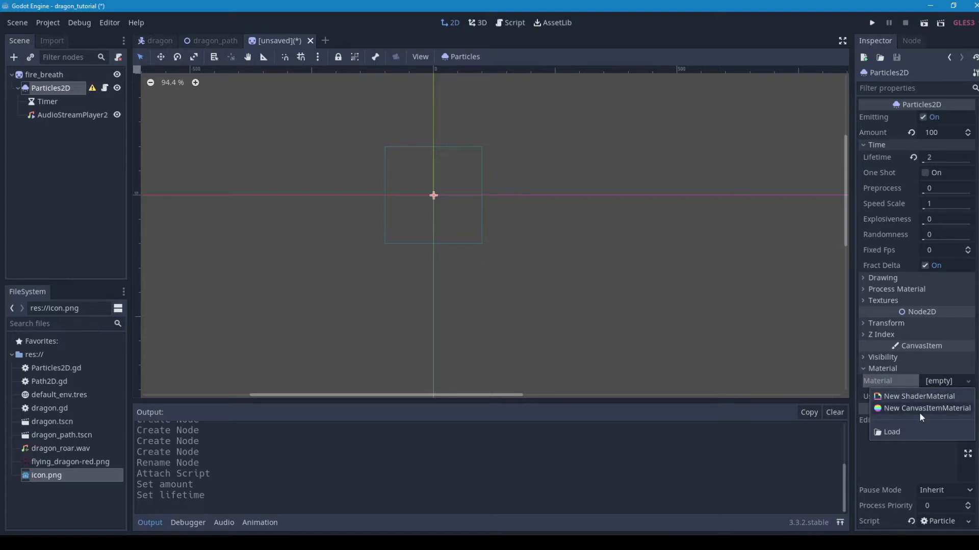
pyautogui.click(932, 175)
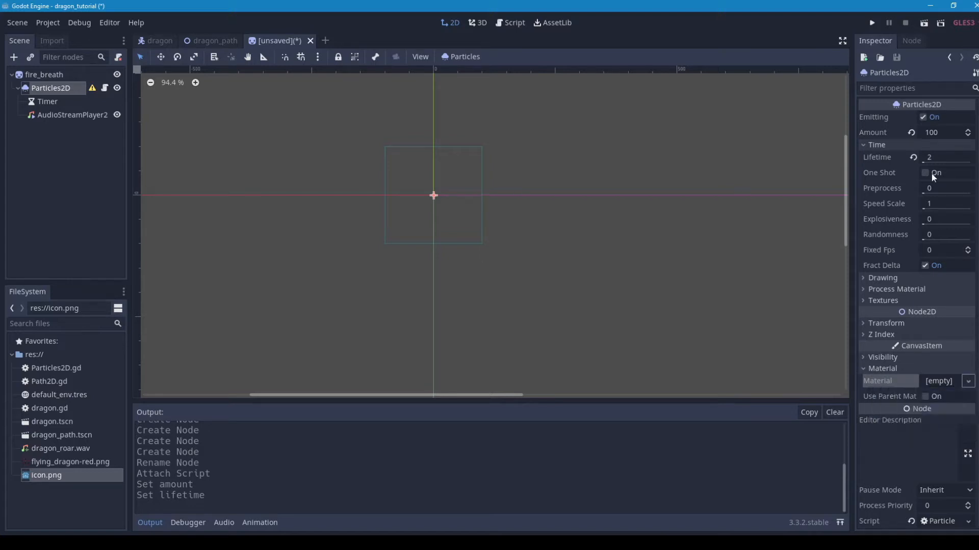
# Assign a new ParticlesMaterial as the process material of the Particles2D node
pyautogui.click(865, 290)
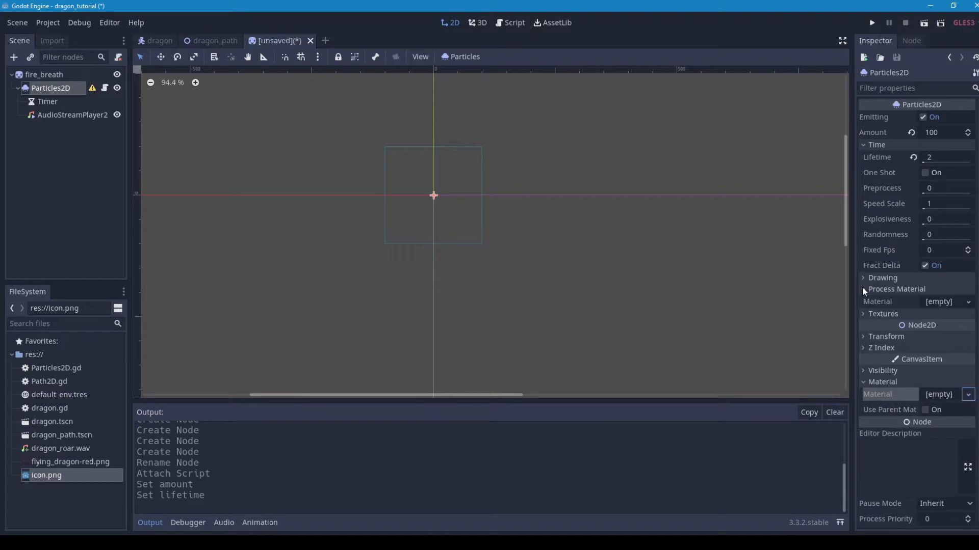
pyautogui.click(966, 304)
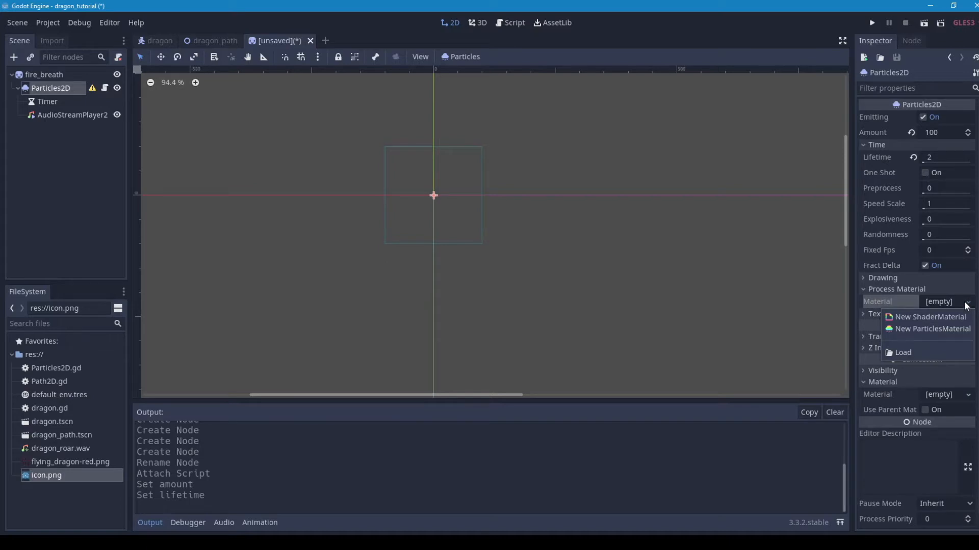
pyautogui.click(916, 329)
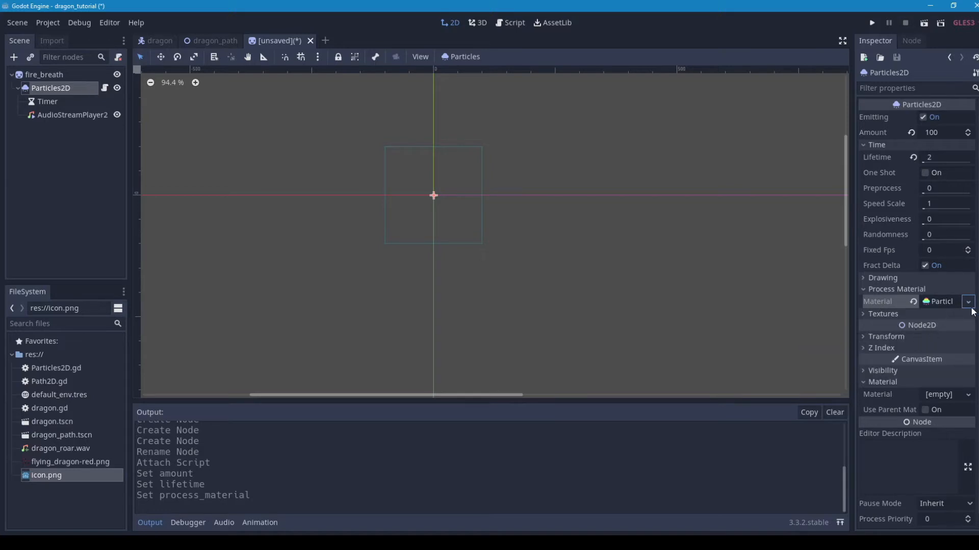
# Set the ParticlesMaterial's emission shape to Points with a point count of 5
pyautogui.click(947, 303)
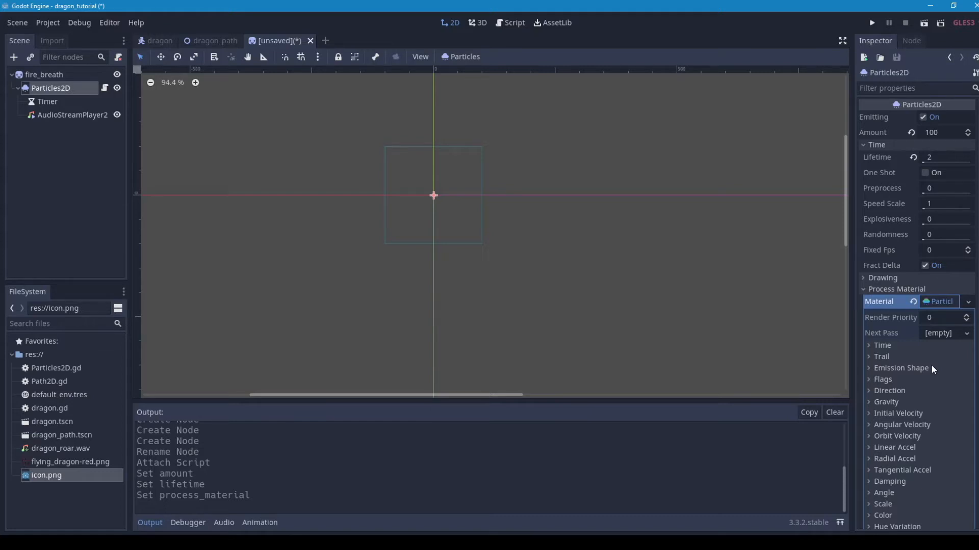
pyautogui.click(965, 335)
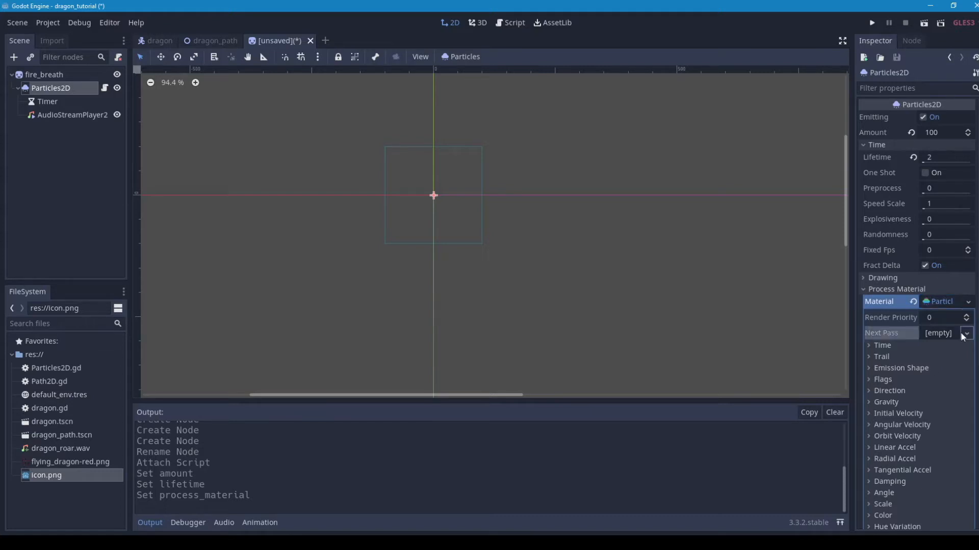
pyautogui.click(867, 368)
pyautogui.click(967, 384)
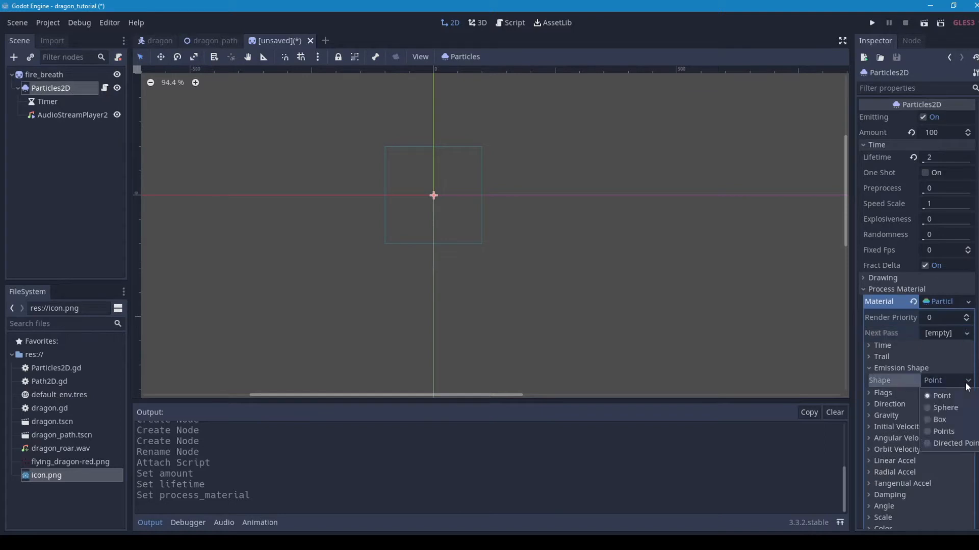
pyautogui.click(927, 432)
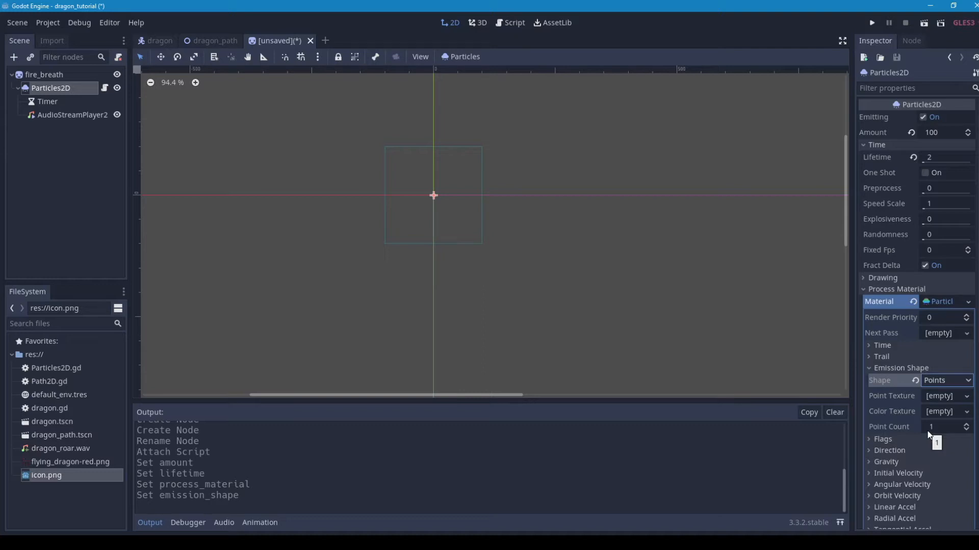
pyautogui.click(967, 425)
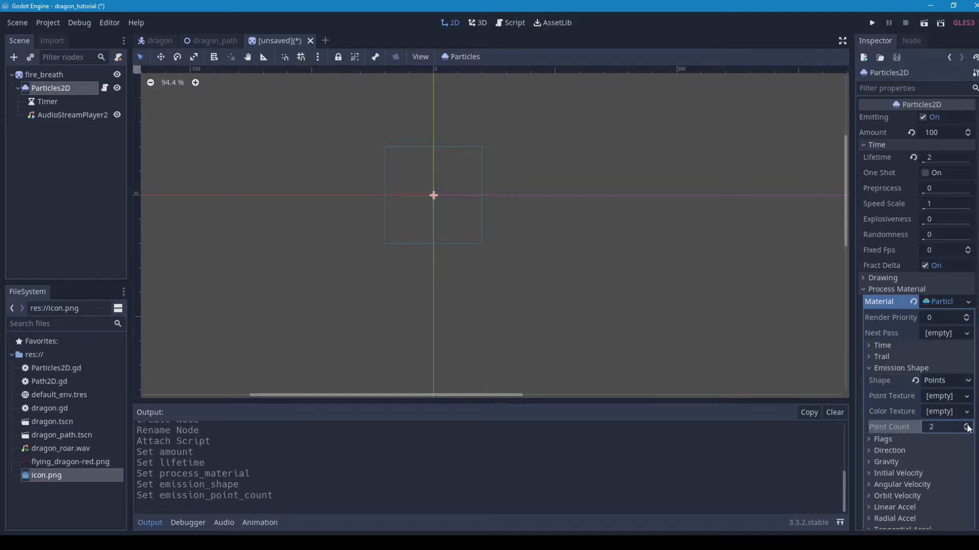
pyautogui.click(967, 425)
pyautogui.click(967, 425)
pyautogui.click(967, 425)
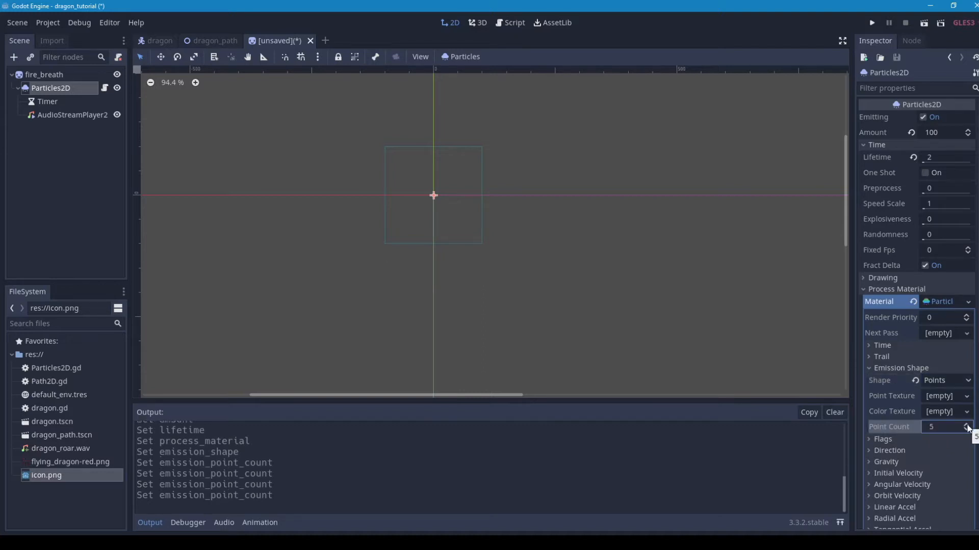
# Set the x component of the particle material's direction to -1
pyautogui.click(872, 450)
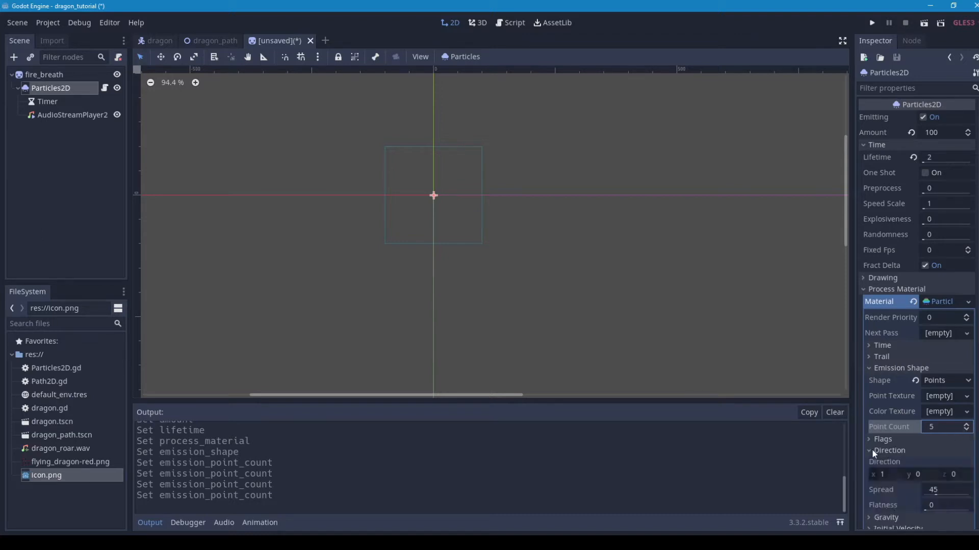
pyautogui.click(885, 473)
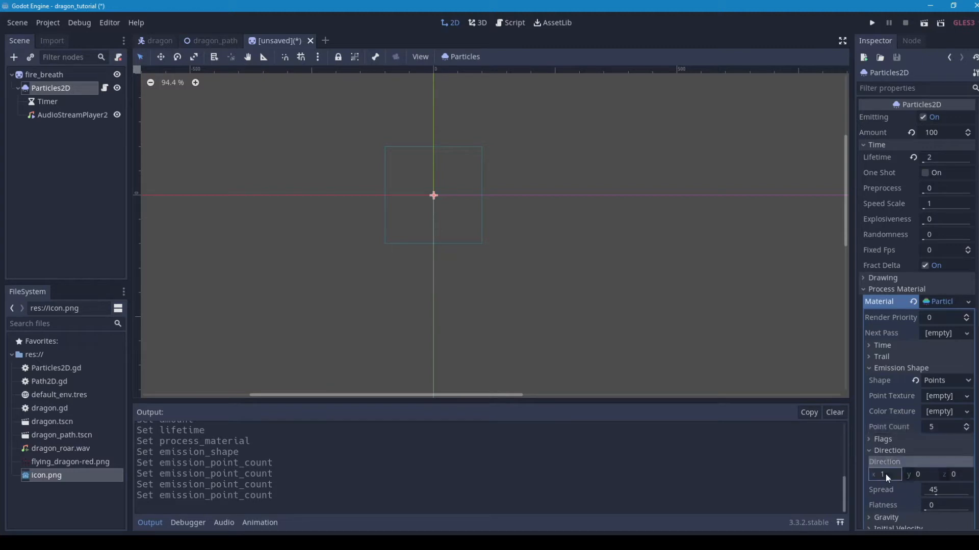
pyautogui.write('-1')
pyautogui.press('Return')
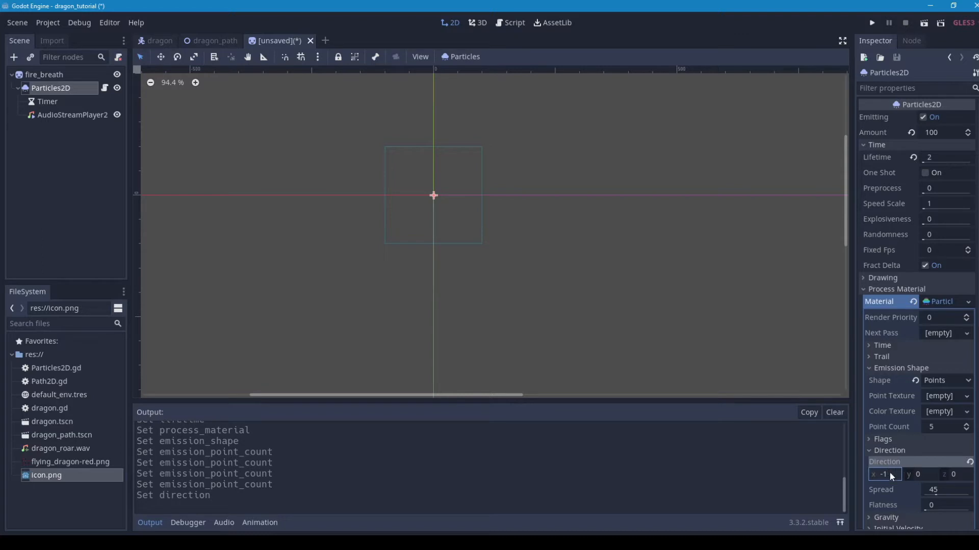
# Set the particle direction's spread to 15 and its flatness to 0.5
pyautogui.click(943, 490)
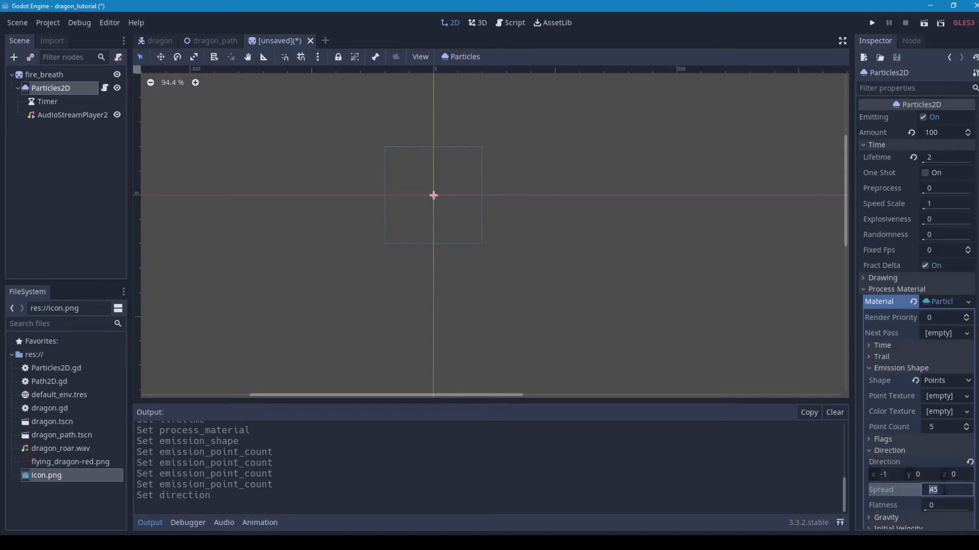
pyautogui.write('15')
pyautogui.press('Return')
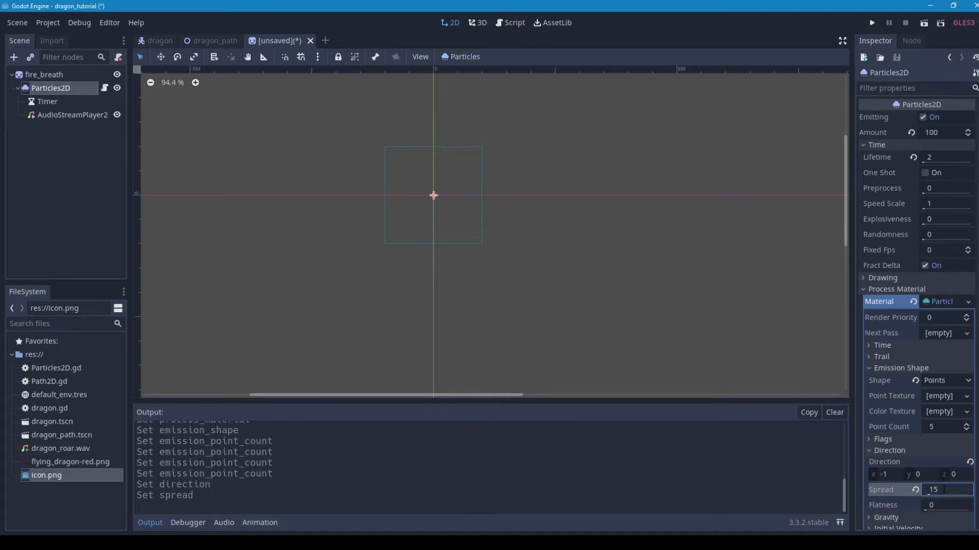
pyautogui.click(945, 504)
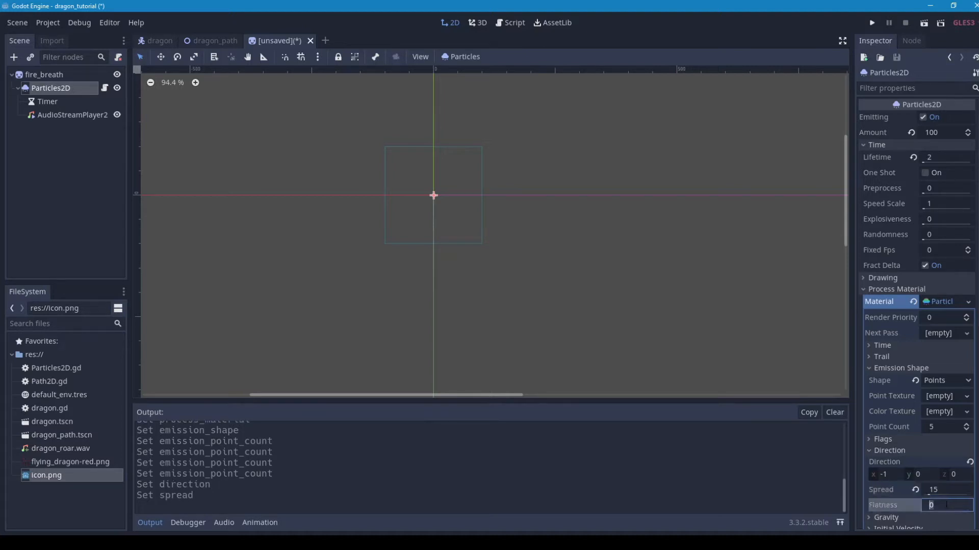
pyautogui.write('0.5')
pyautogui.press('Return')
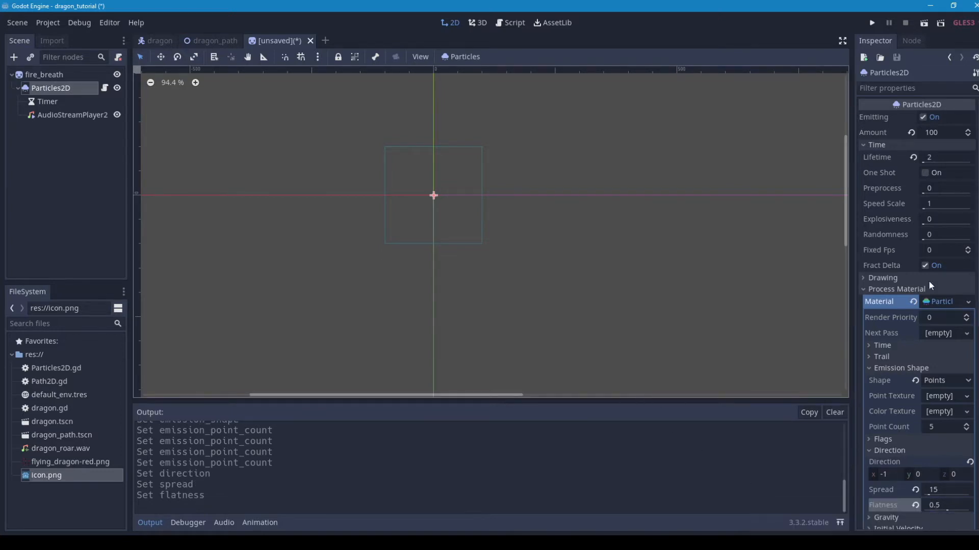
# Set the particles' initial velocity to 50 with a velocity randomness of 1
pyautogui.scroll(-5, 975, 432)
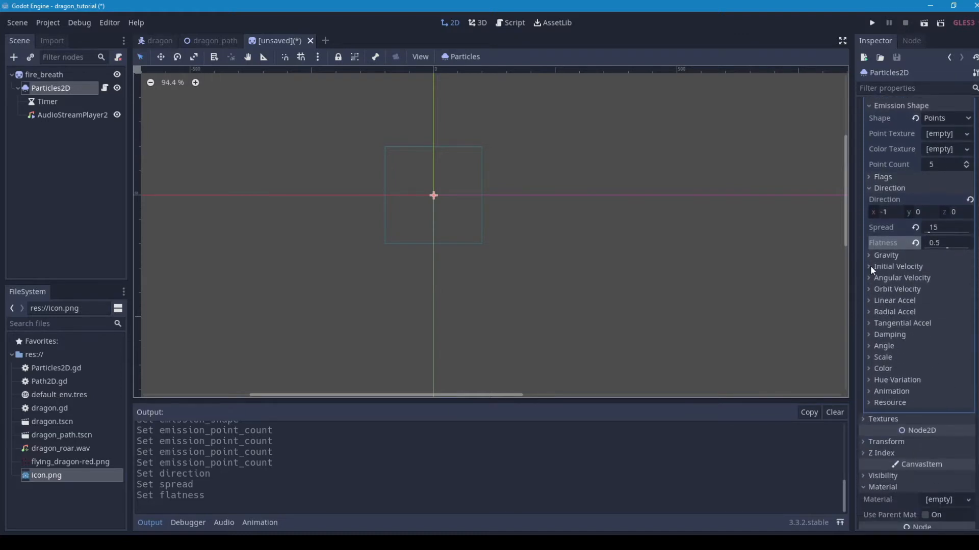
pyautogui.click(871, 266)
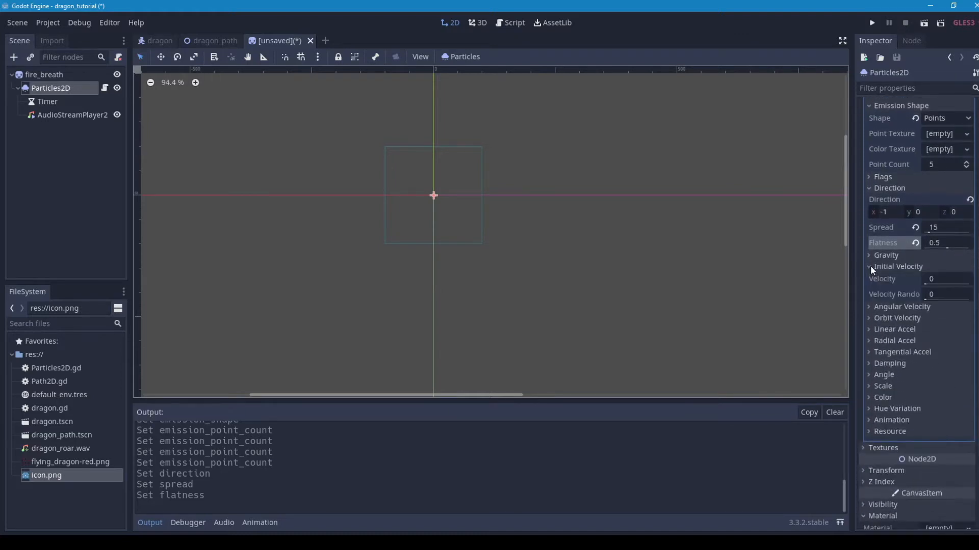
pyautogui.click(942, 280)
pyautogui.write('50')
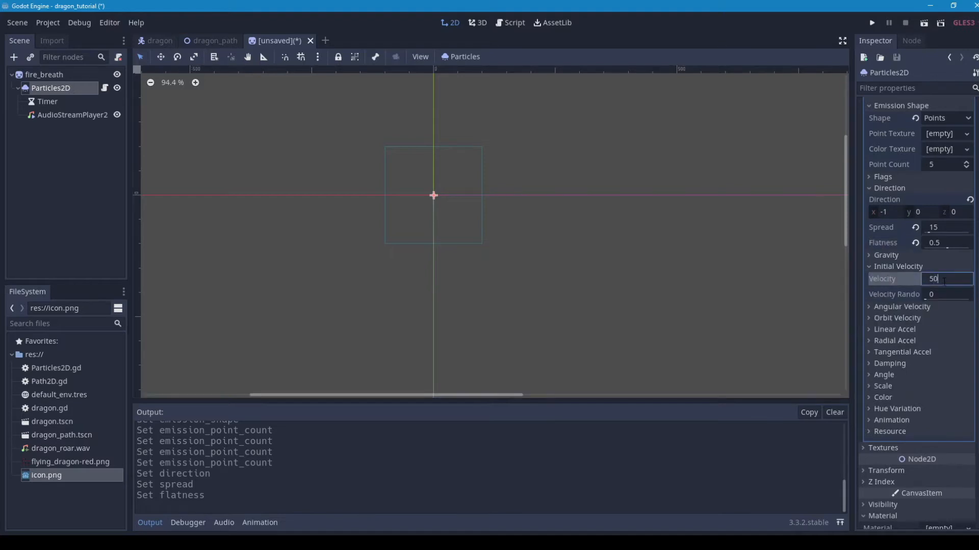
pyautogui.press('Return')
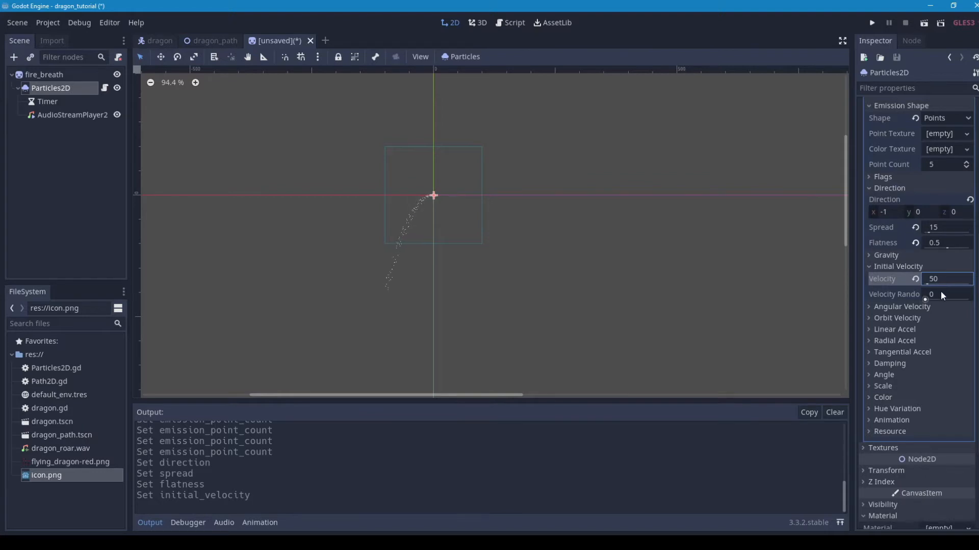
pyautogui.click(940, 292)
pyautogui.write('1')
pyautogui.press('Return')
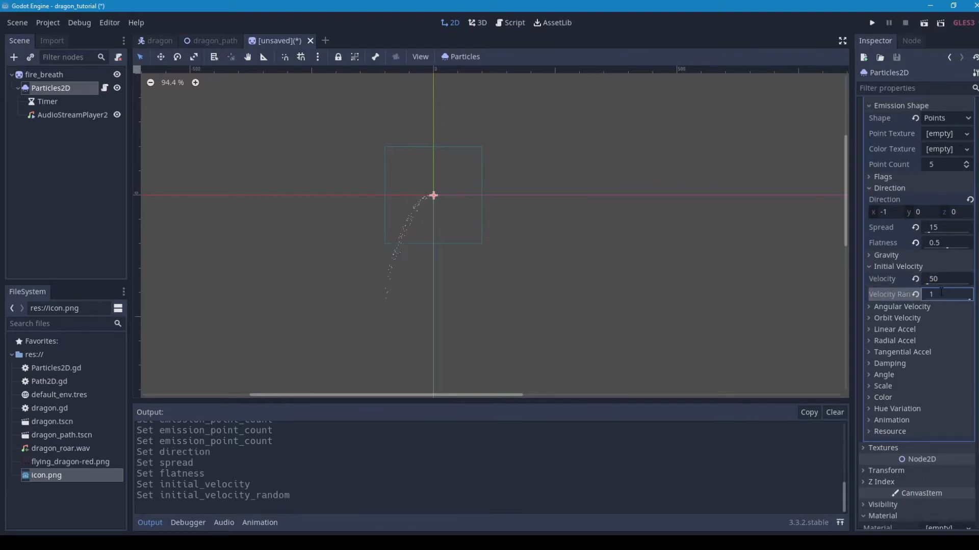
# Set the particles' angle to 45 in the particle material
pyautogui.click(870, 307)
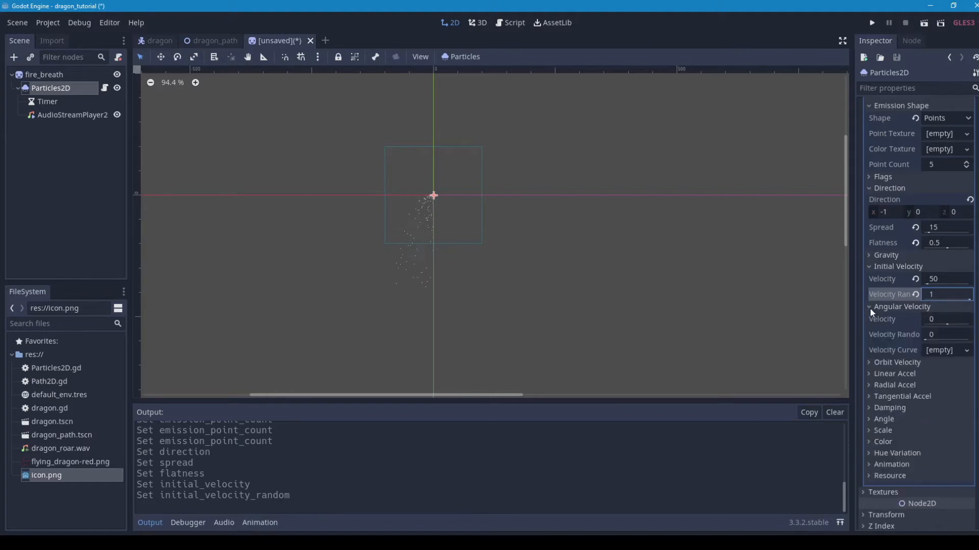
pyautogui.click(941, 321)
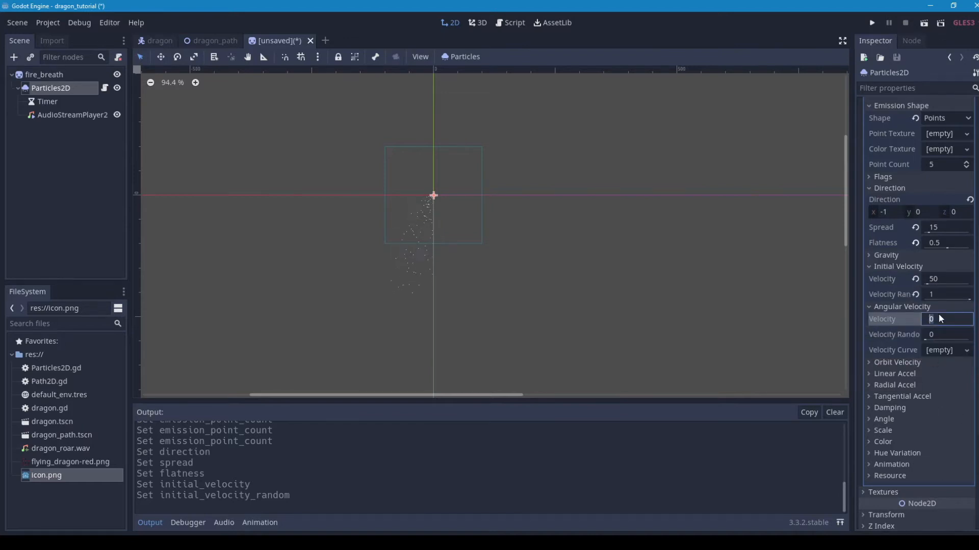
pyautogui.click(868, 419)
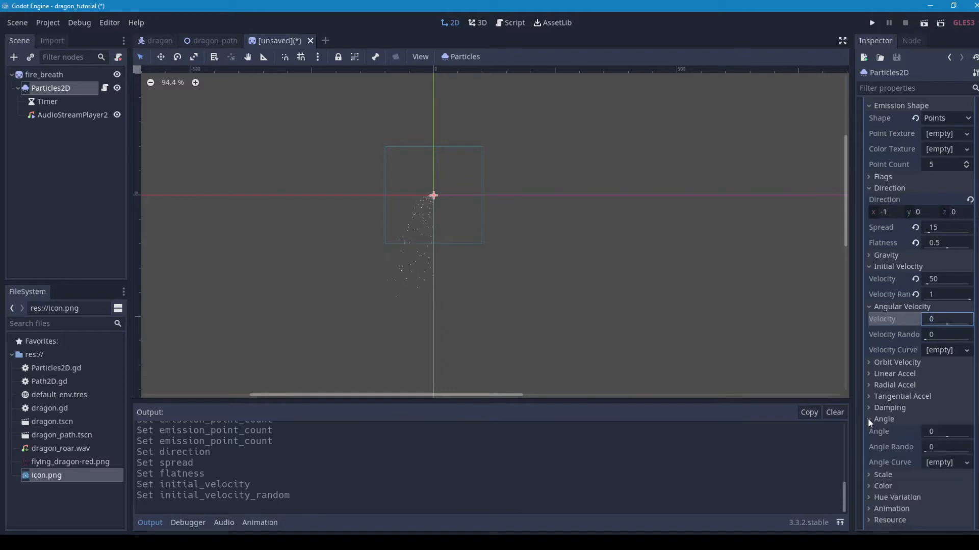
pyautogui.click(937, 432)
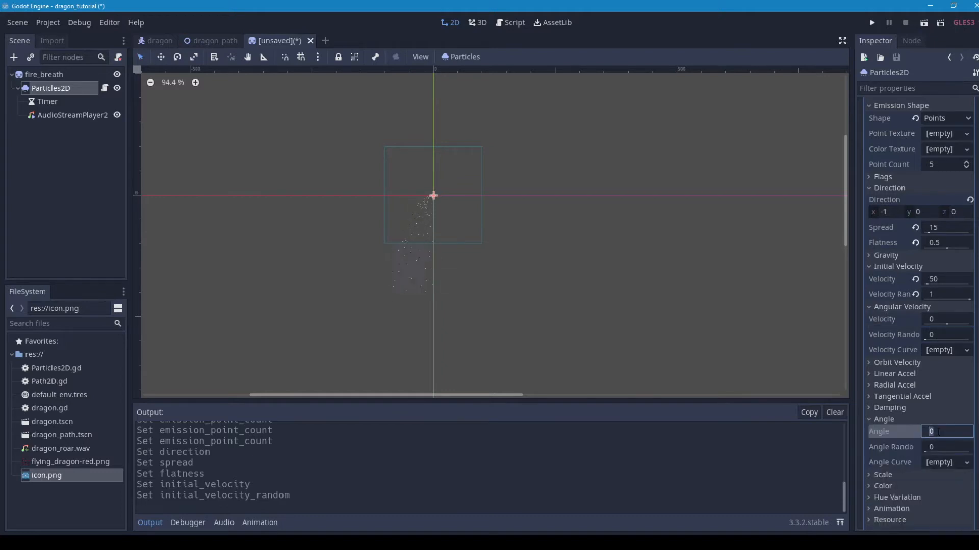
pyautogui.write('45')
pyautogui.press('Return')
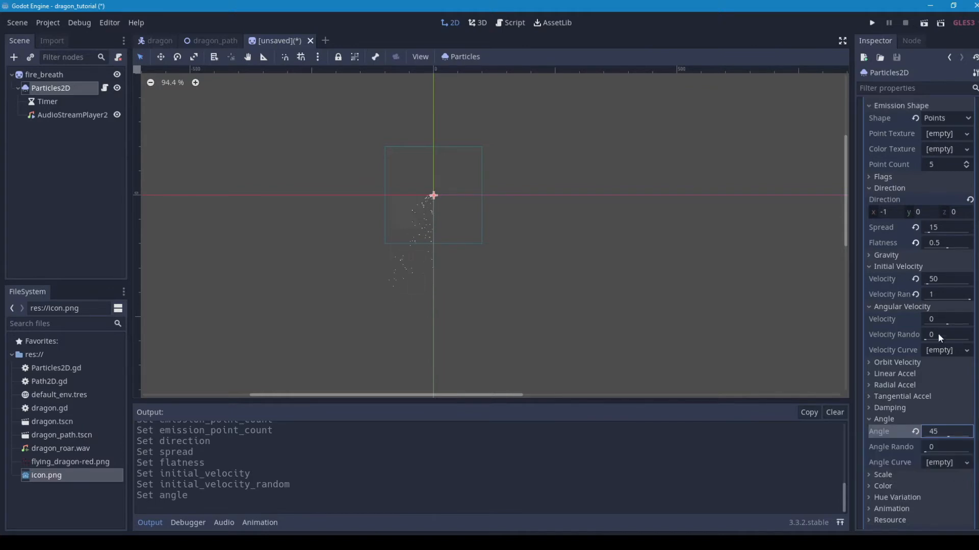
# Set the y component of the particle material's gravity to 0
pyautogui.click(869, 255)
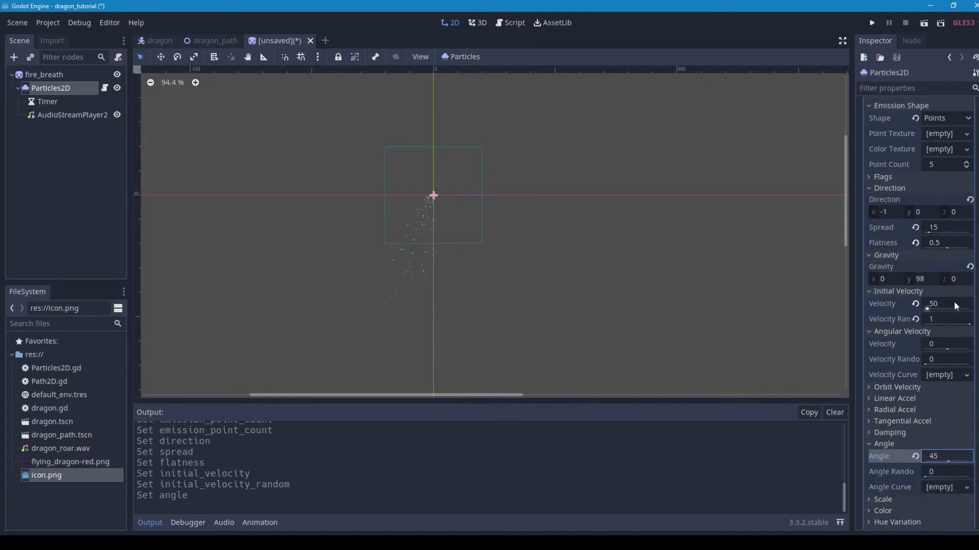
pyautogui.click(926, 276)
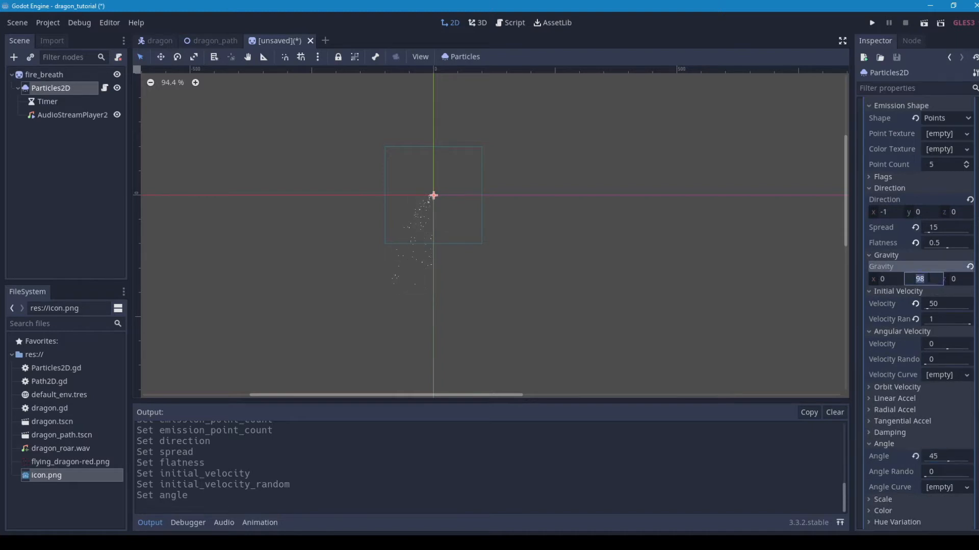
pyautogui.write('0')
pyautogui.press('Return')
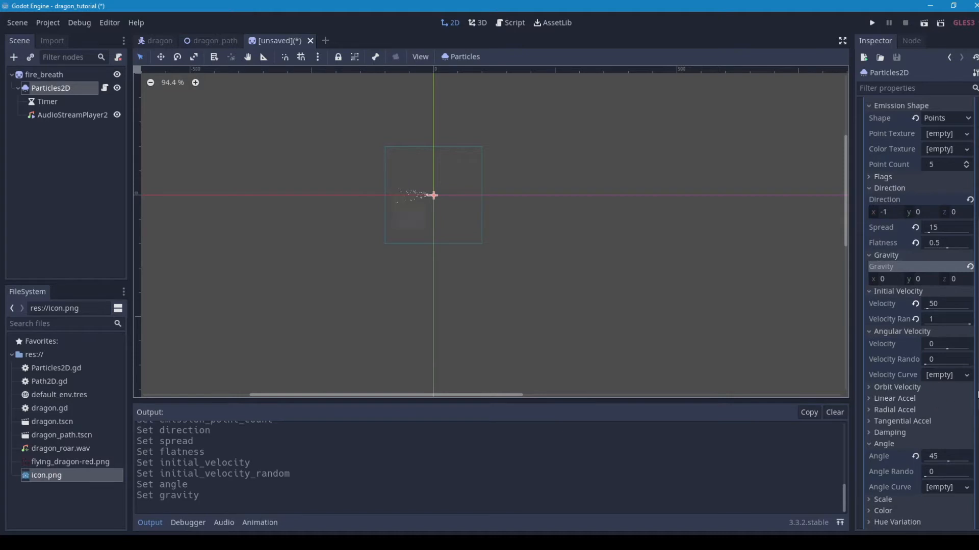
# Set the particles' scale to 20 in the particle material
pyautogui.scroll(-5, 978, 394)
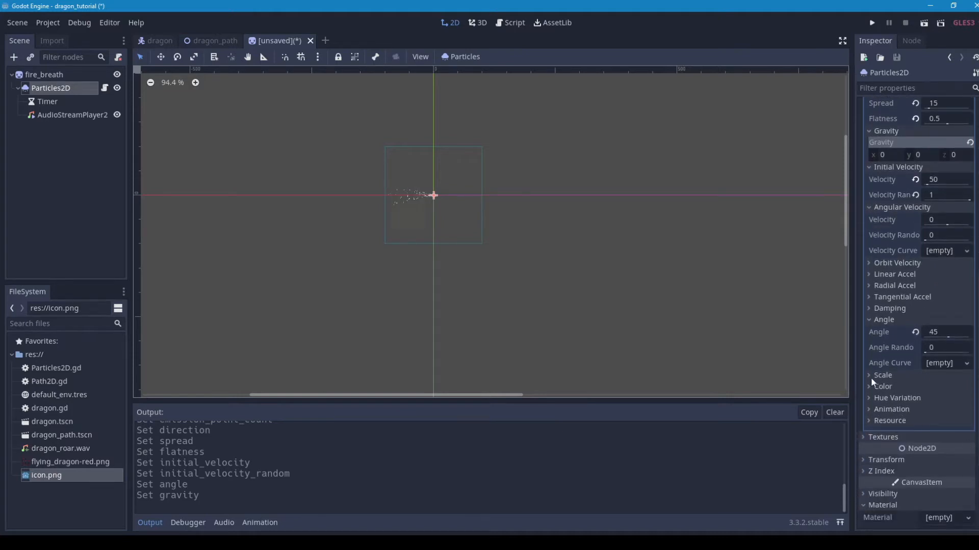
pyautogui.click(869, 374)
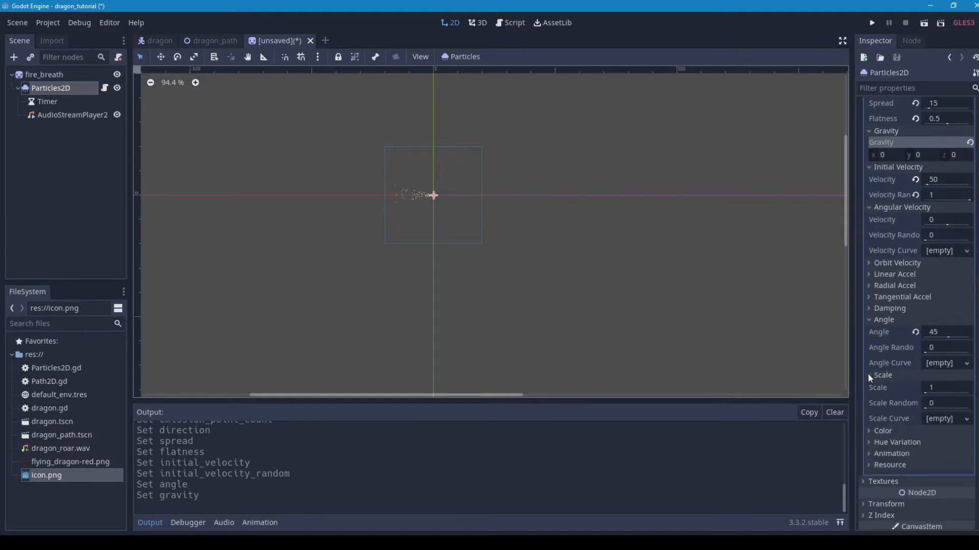
pyautogui.click(938, 387)
pyautogui.write('20')
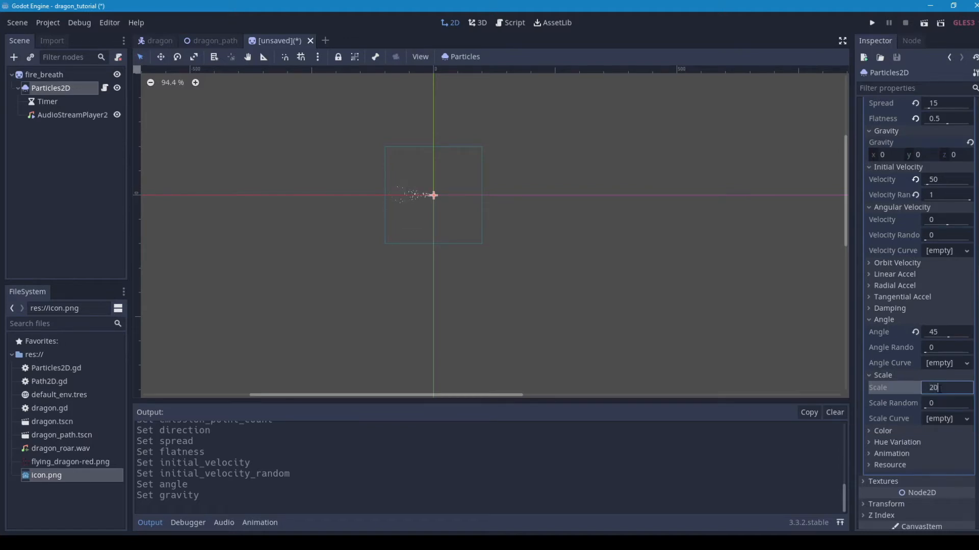
pyautogui.press('Return')
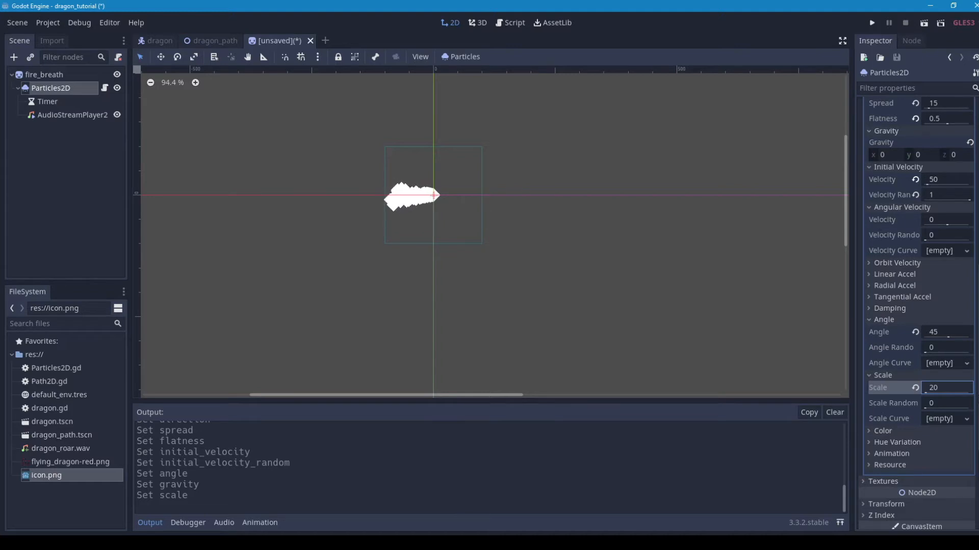
# Add a new CurveTexture as the particles' scale curve and lower the curve's starting point to about 0.5
pyautogui.click(966, 419)
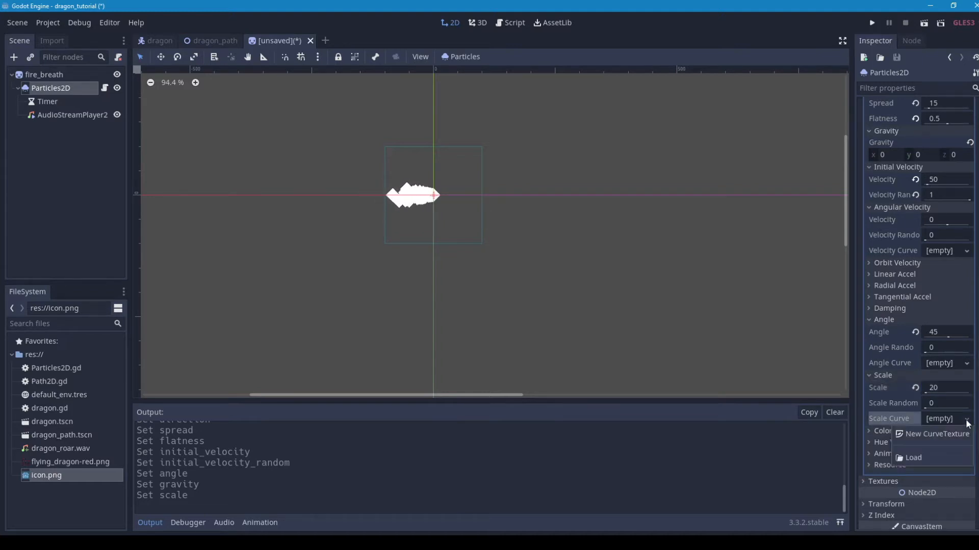
pyautogui.click(921, 435)
pyautogui.click(938, 417)
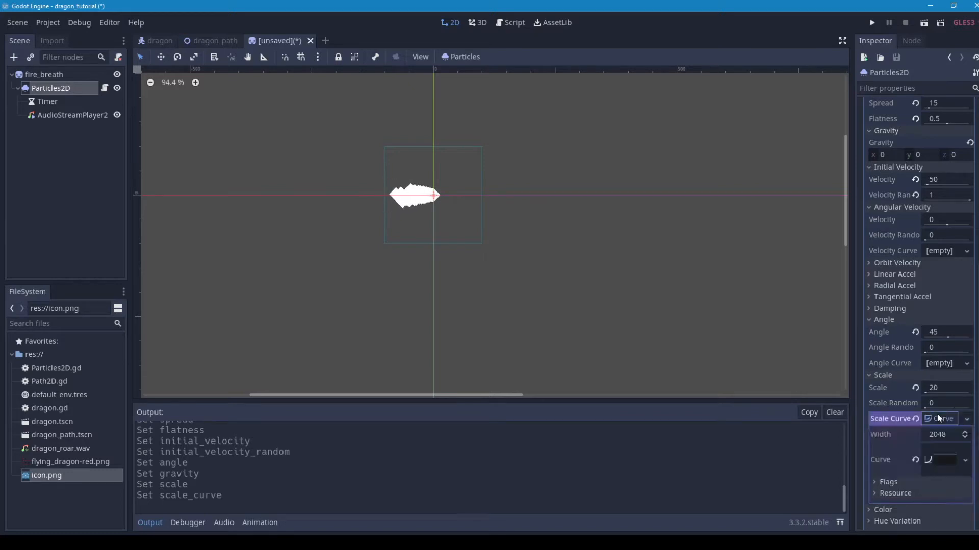
pyautogui.click(936, 455)
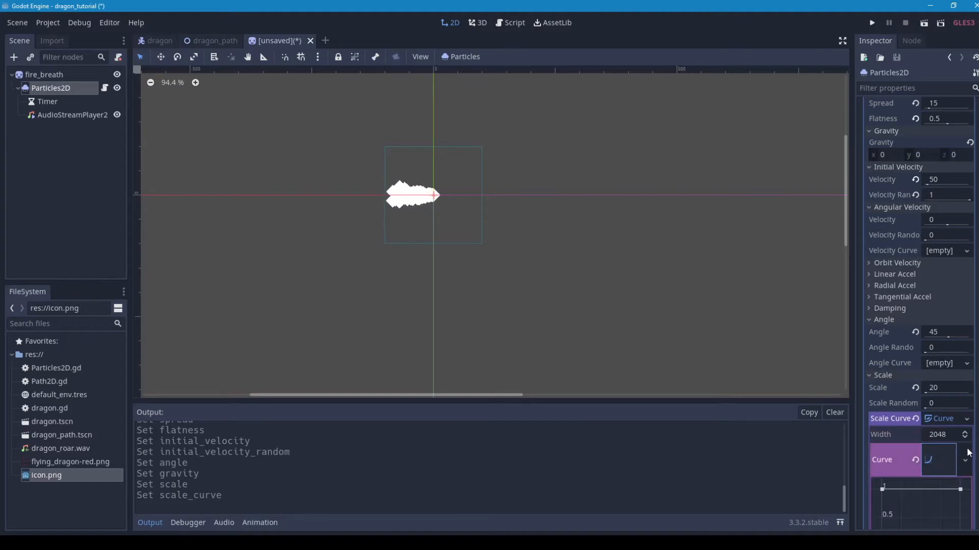
pyautogui.scroll(-5, 977, 425)
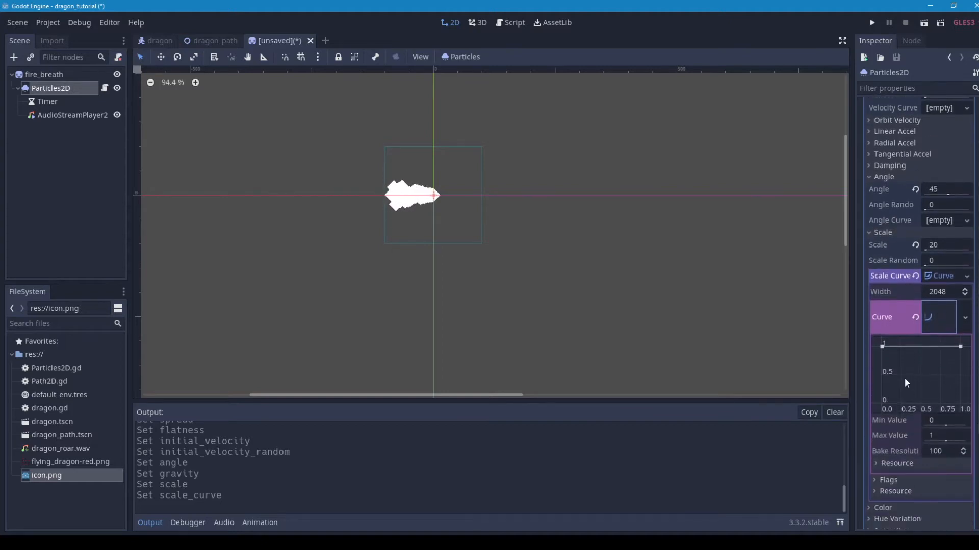
pyautogui.moveTo(882, 347); pyautogui.dragTo(883, 372)
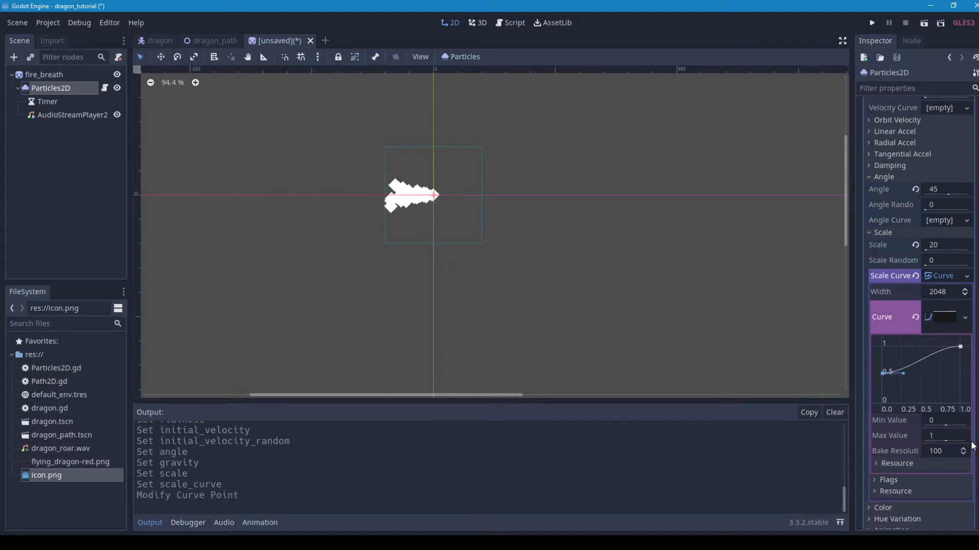
# Set the particles' base color to a red of about e31010 in the particle material
pyautogui.scroll(-5, 884, 359)
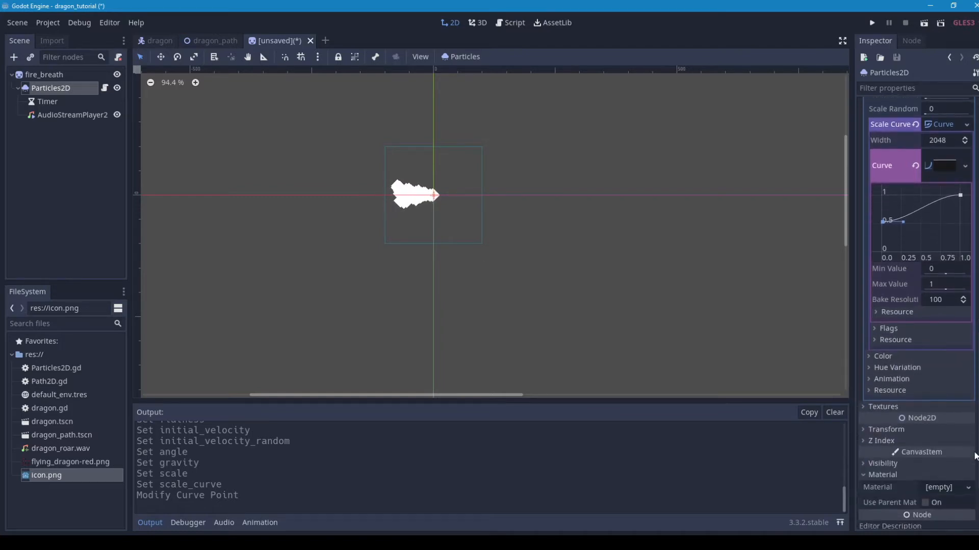
pyautogui.click(868, 358)
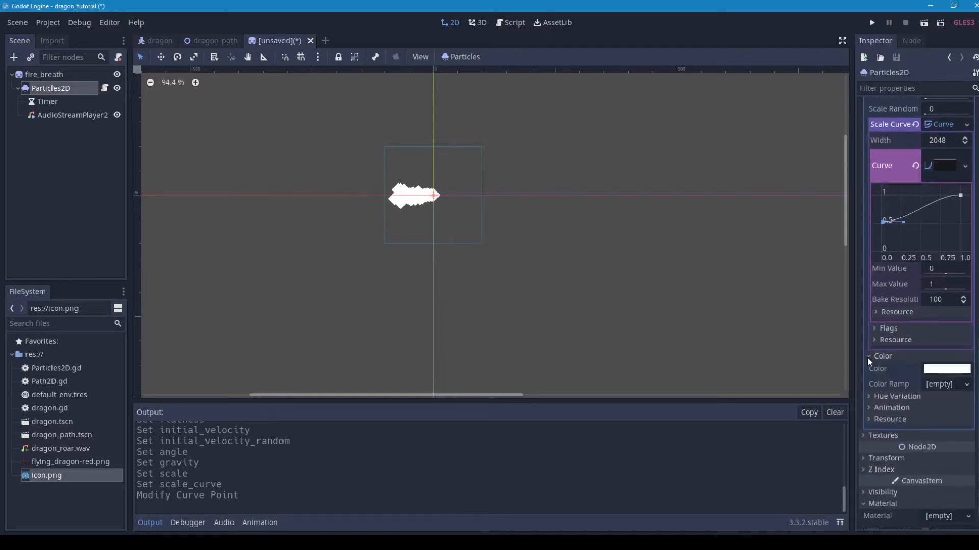
pyautogui.click(940, 370)
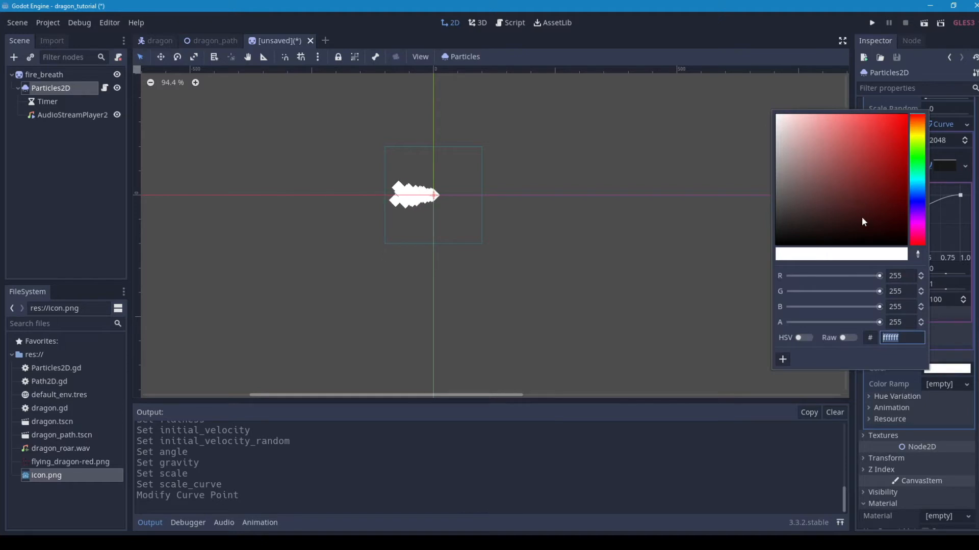
pyautogui.click(898, 127)
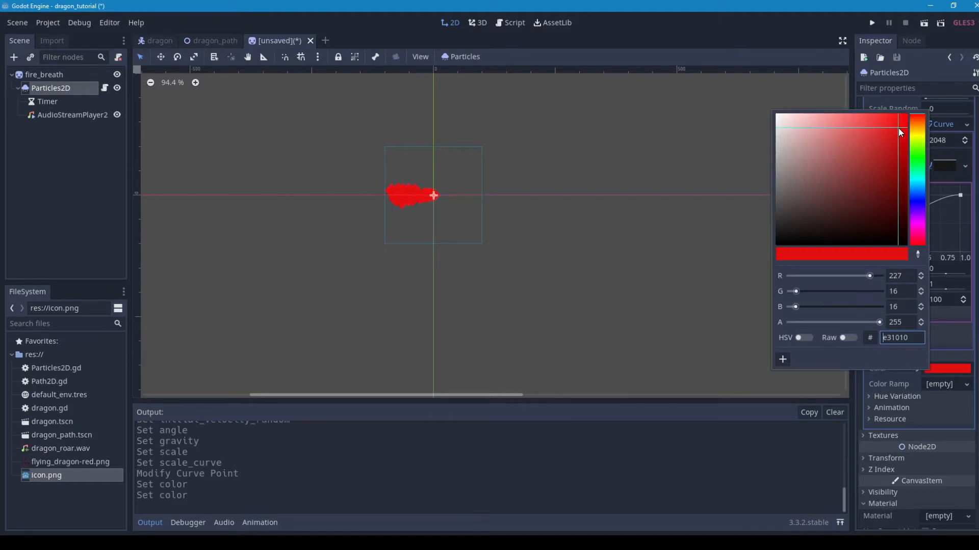
pyautogui.click(961, 423)
# Assign a new GradientTexture as the particles' color ramp, give it a new Gradient, and open that gradient for editing
pyautogui.click(967, 386)
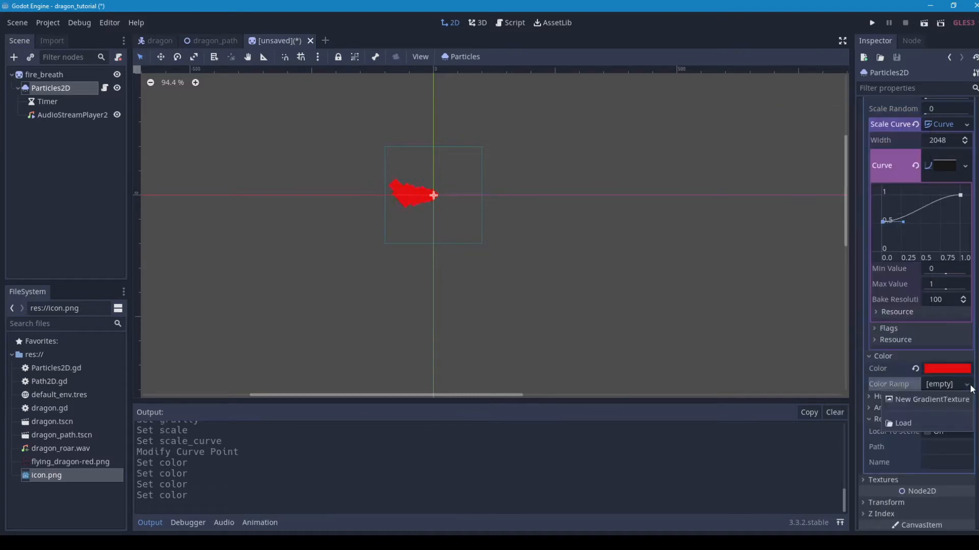
pyautogui.click(925, 400)
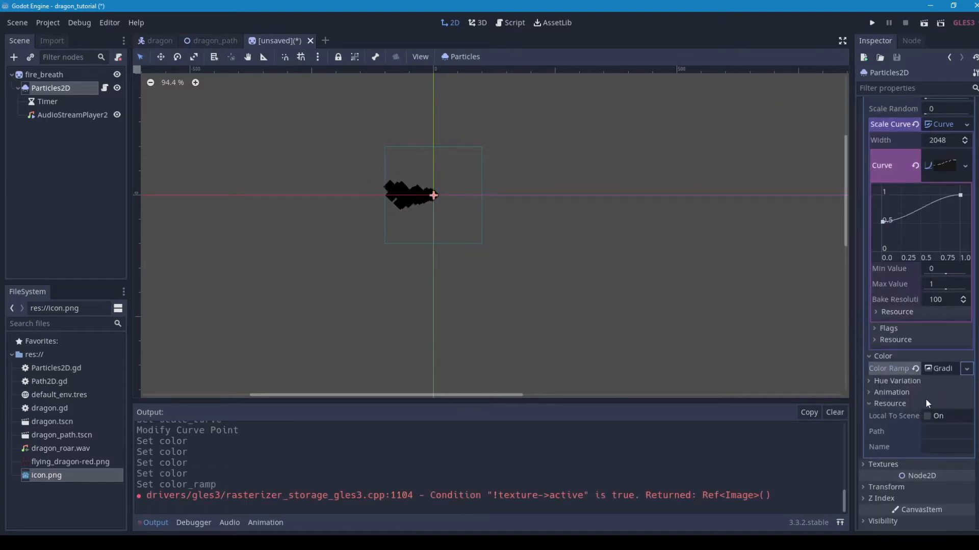
pyautogui.click(940, 369)
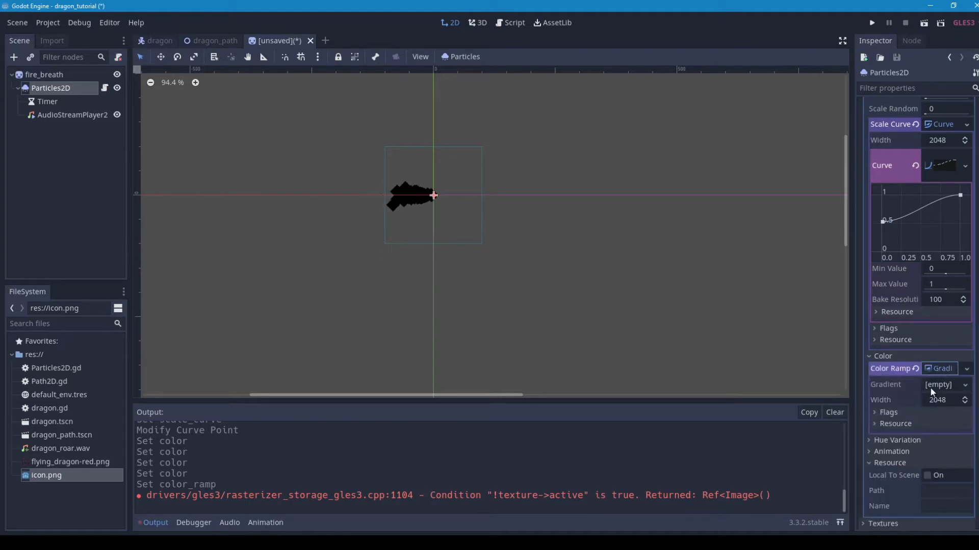
pyautogui.click(940, 369)
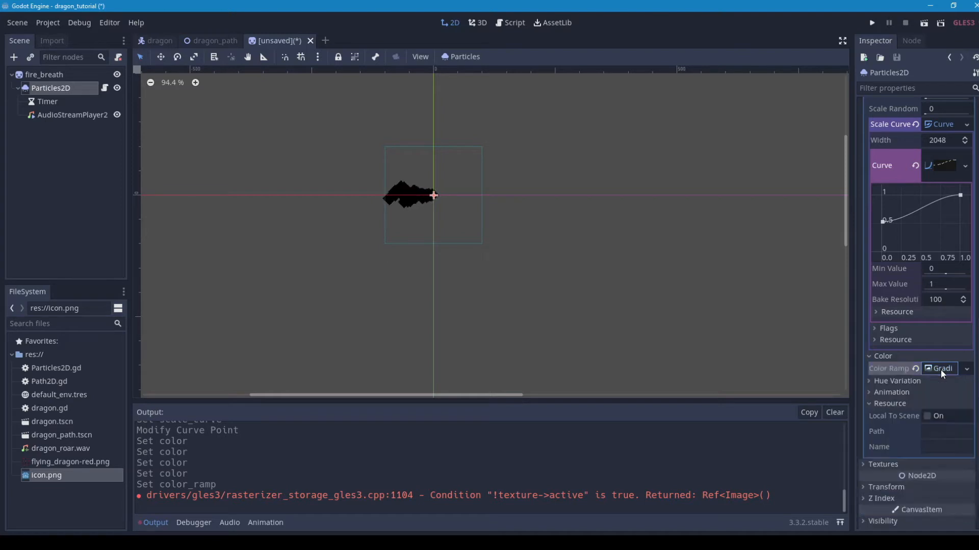
pyautogui.click(937, 373)
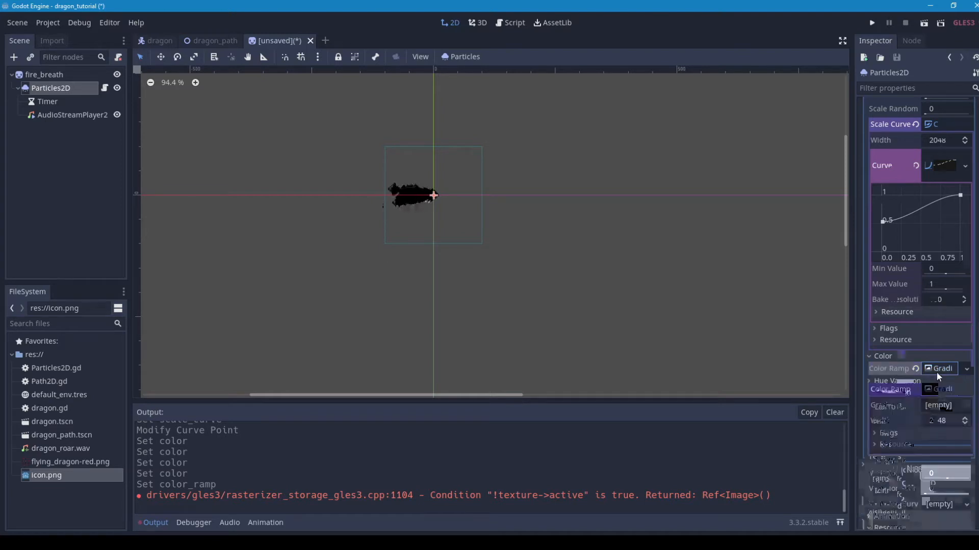
pyautogui.click(935, 406)
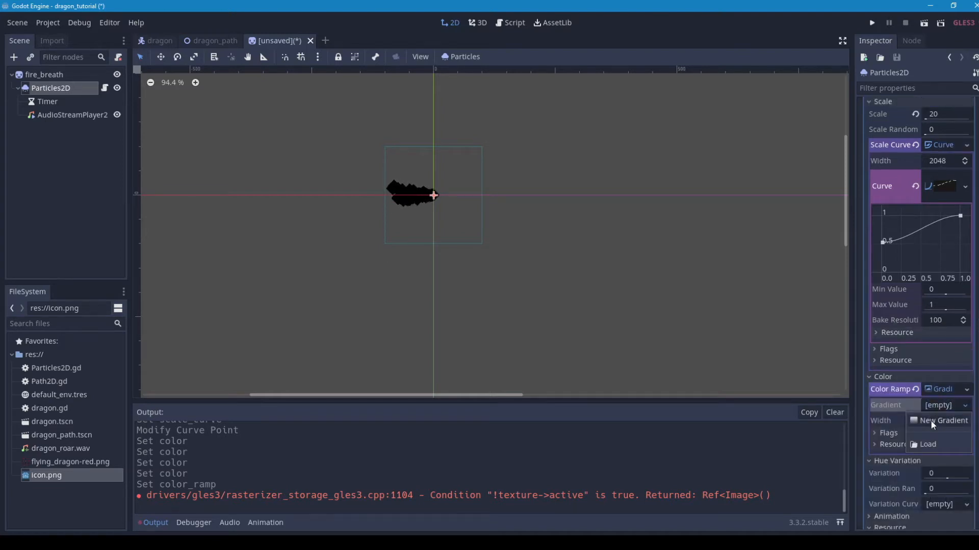
pyautogui.click(931, 421)
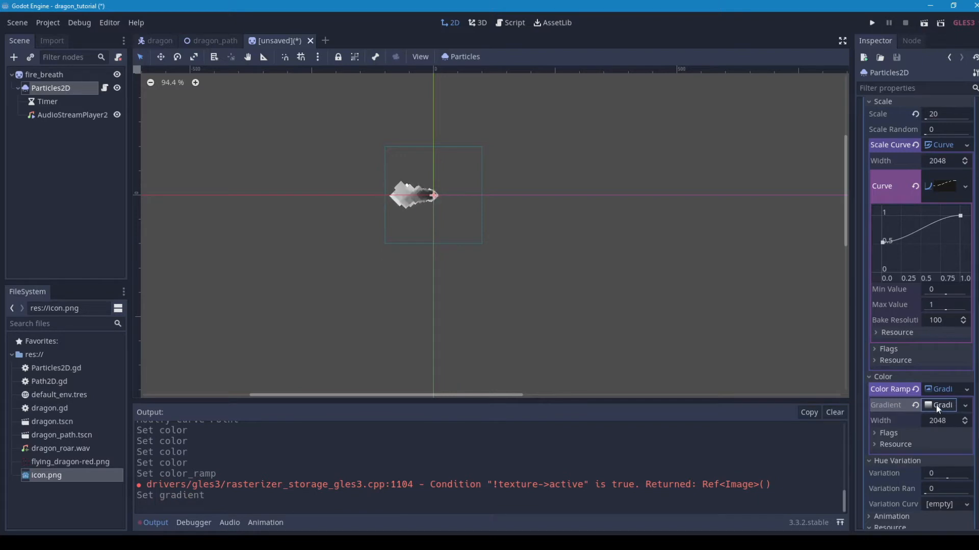
pyautogui.click(936, 405)
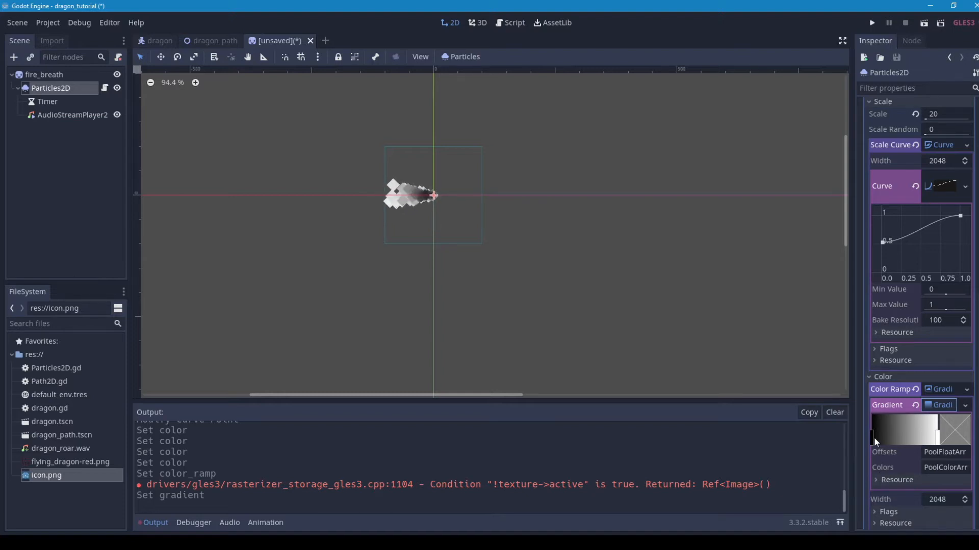
# Set the size of the color ramp gradient's Colors array to 3
pyautogui.click(942, 467)
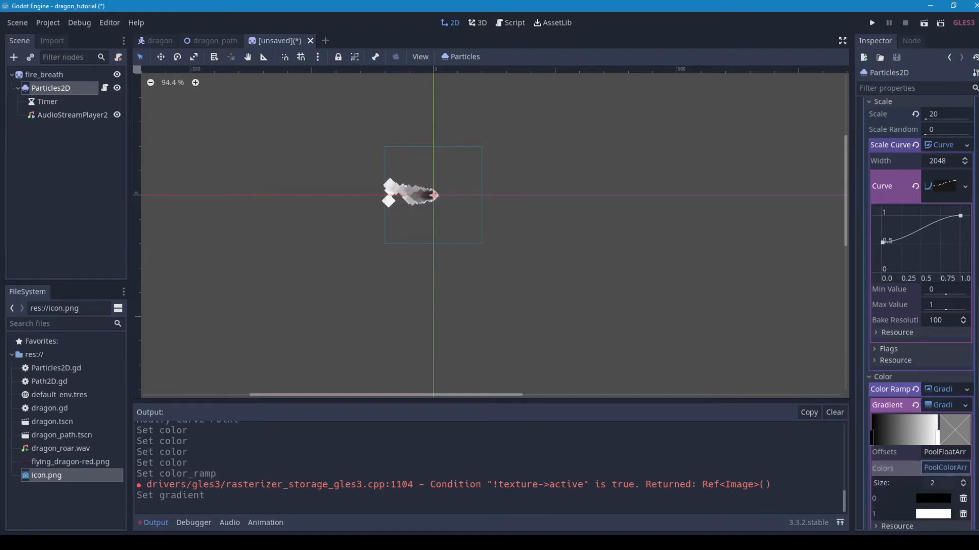
pyautogui.scroll(-5, 977, 447)
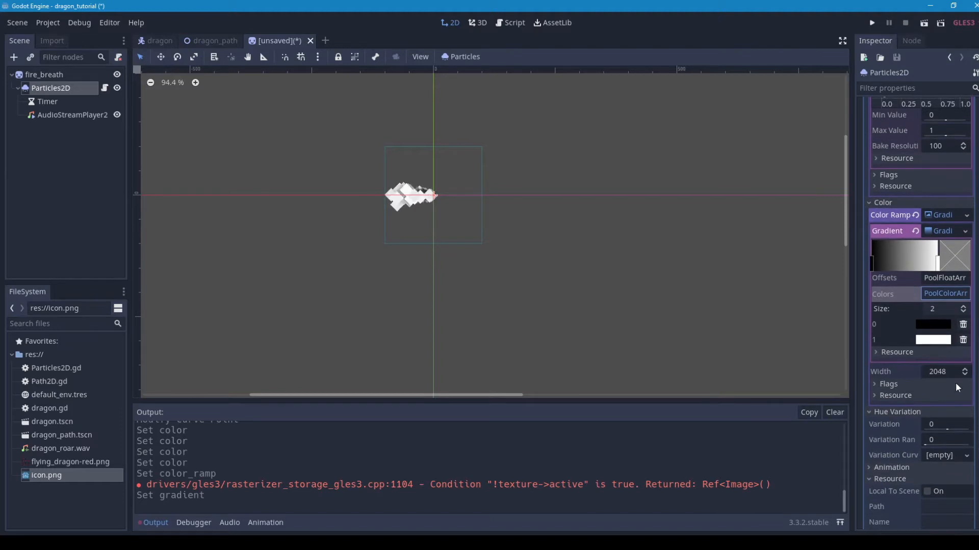
pyautogui.click(934, 306)
pyautogui.write('3')
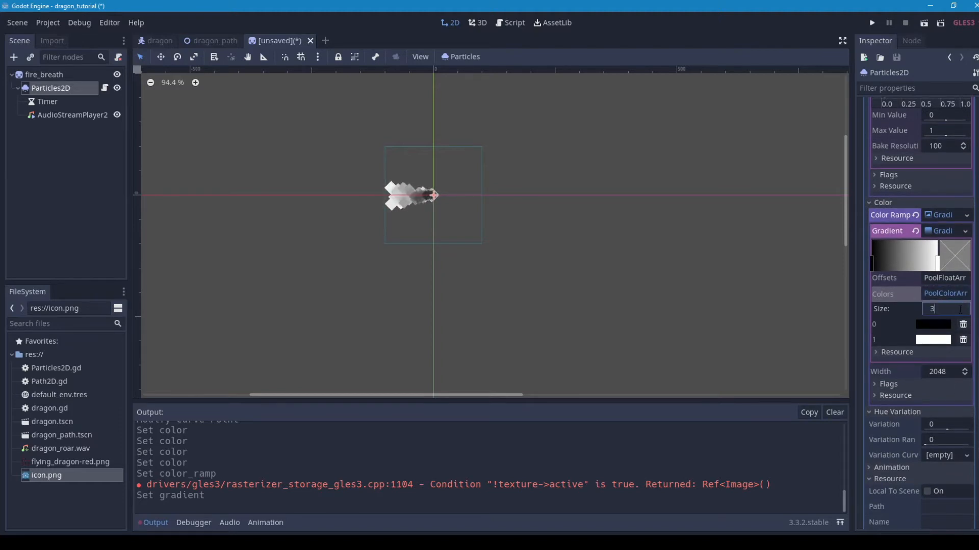
pyautogui.press('Return')
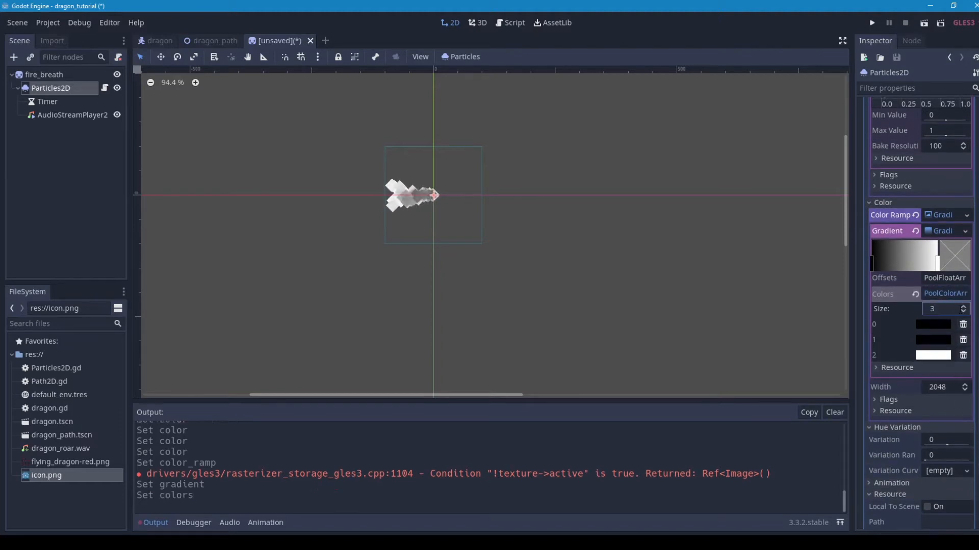
# Set the gradient's color 0 to near-white f9f2f2 and color 1 to yellow cdce3c
pyautogui.click(923, 325)
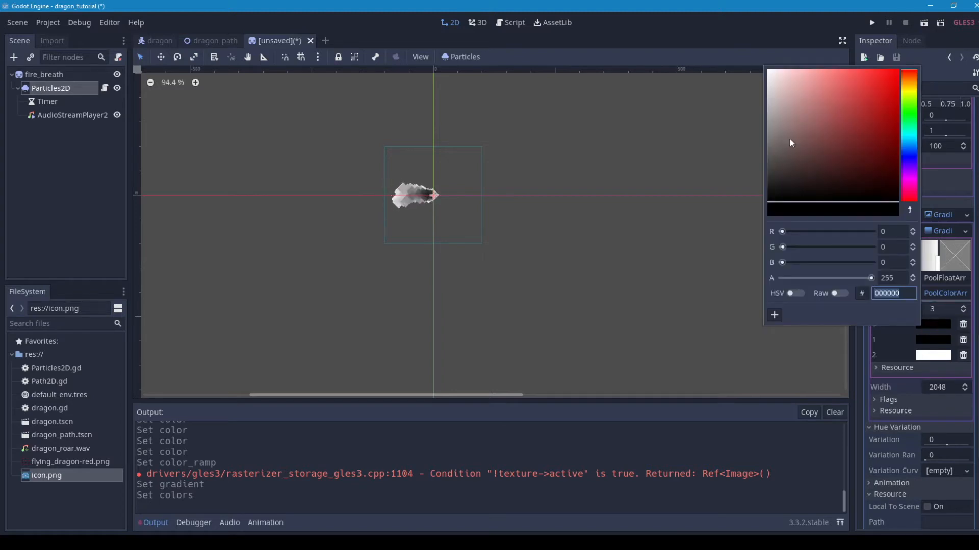
pyautogui.click(771, 74)
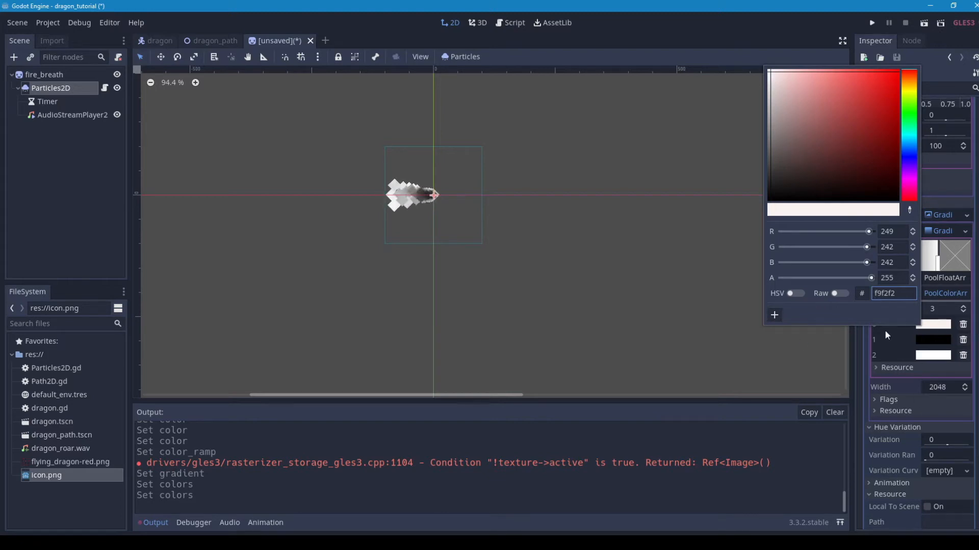
pyautogui.click(933, 342)
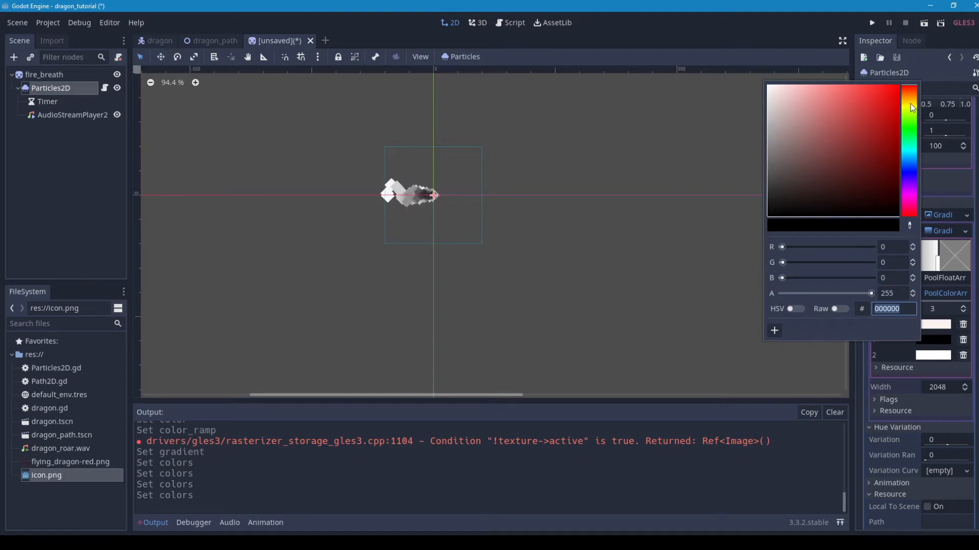
pyautogui.click(912, 107)
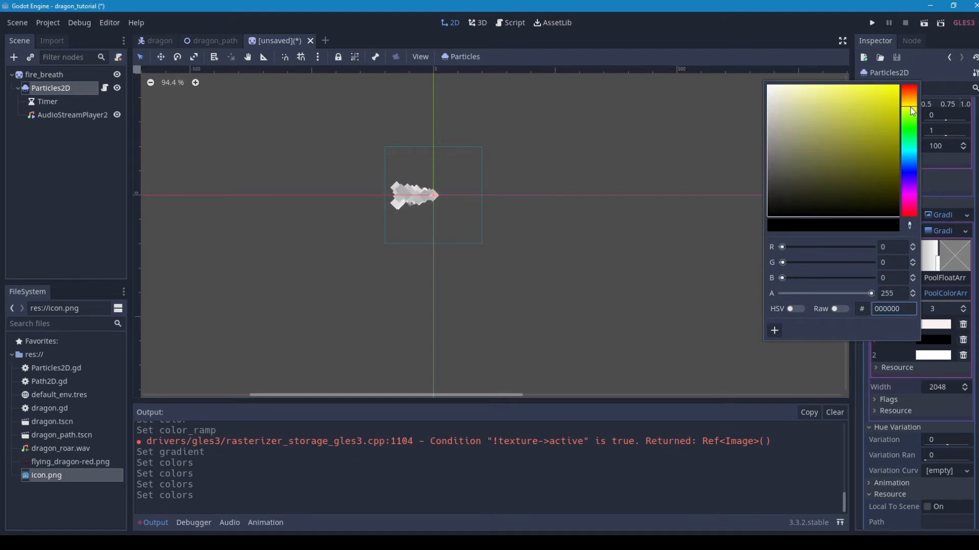
pyautogui.click(860, 110)
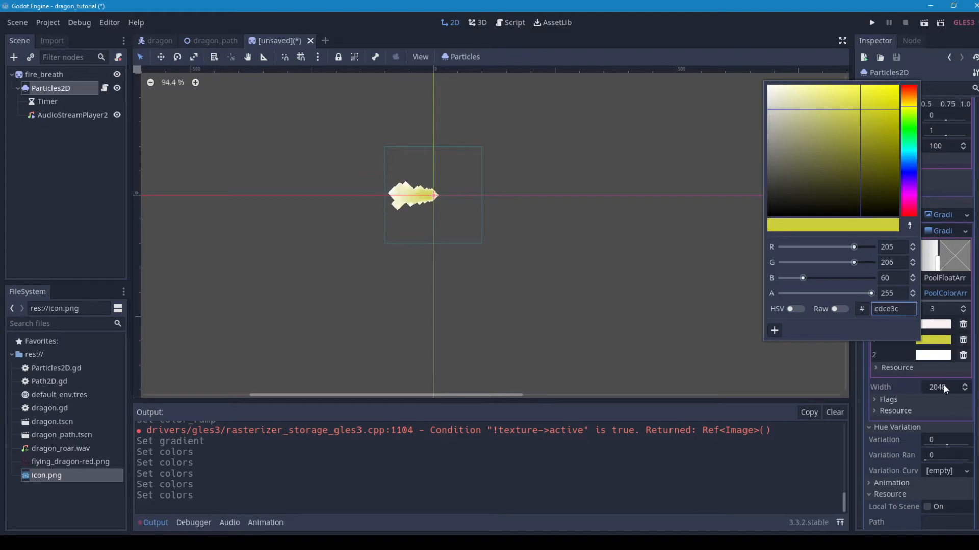
# Set the gradient's color 2 to red e11717
pyautogui.click(937, 357)
pyautogui.click(937, 357)
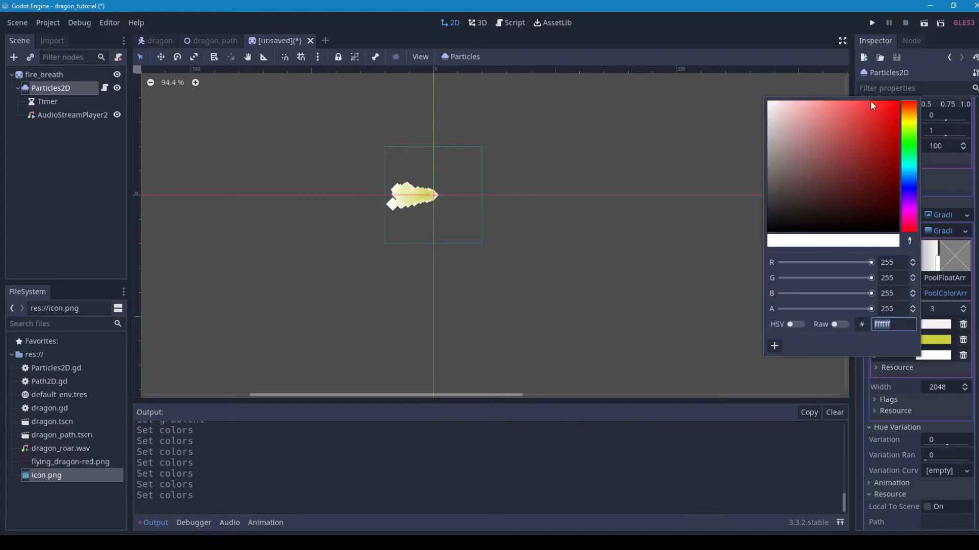
pyautogui.click(885, 115)
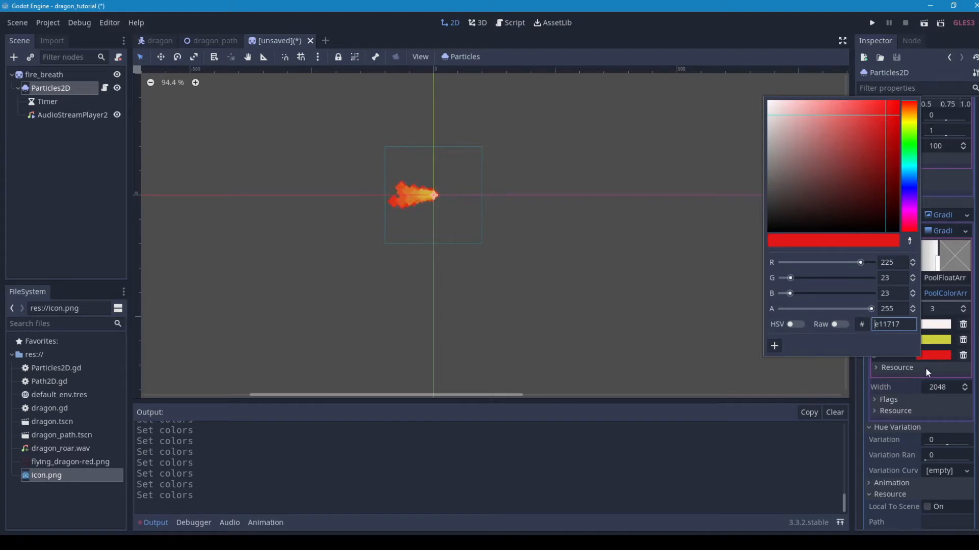
pyautogui.click(946, 371)
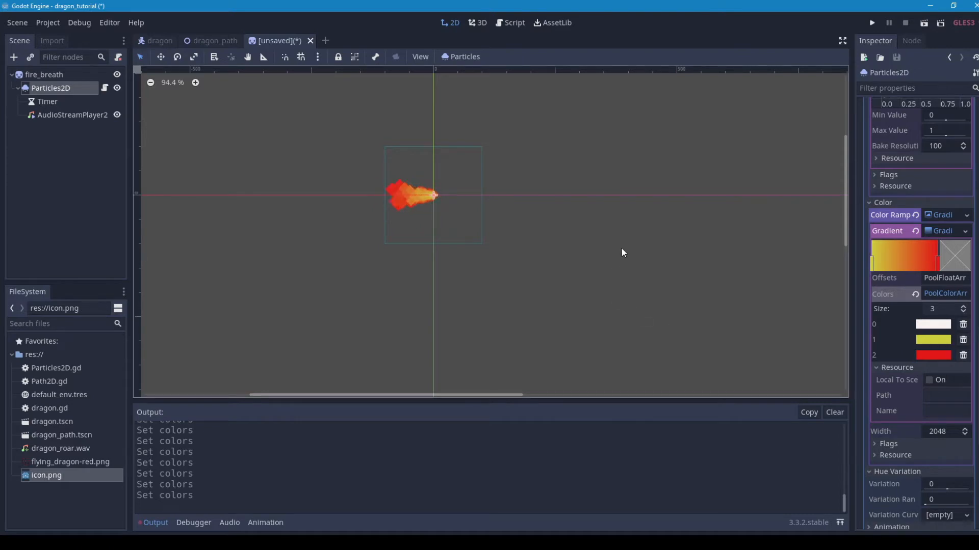
# Try moving the red end stop along the color ramp gradient
pyautogui.scroll(6, 510, 292)
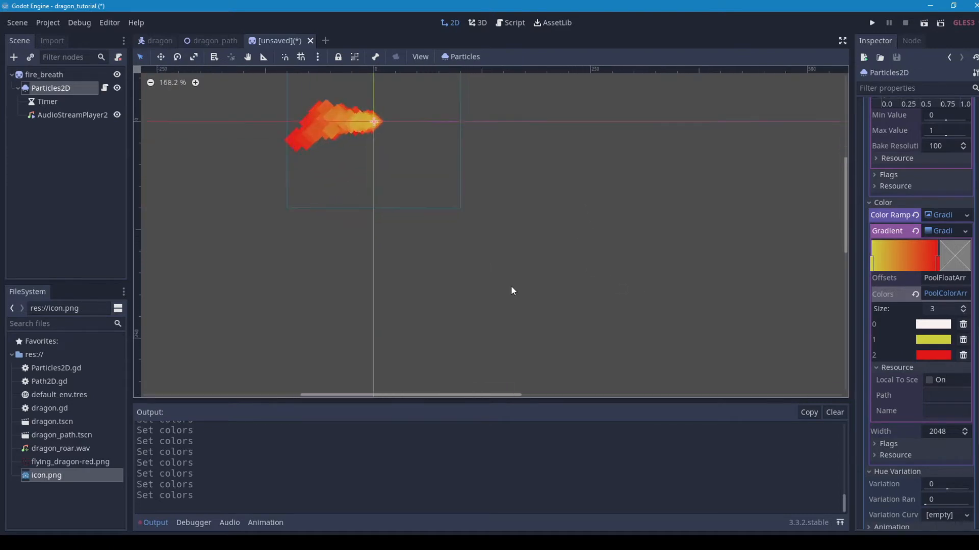
pyautogui.moveTo(431, 153); pyautogui.dragTo(581, 306, button='middle')
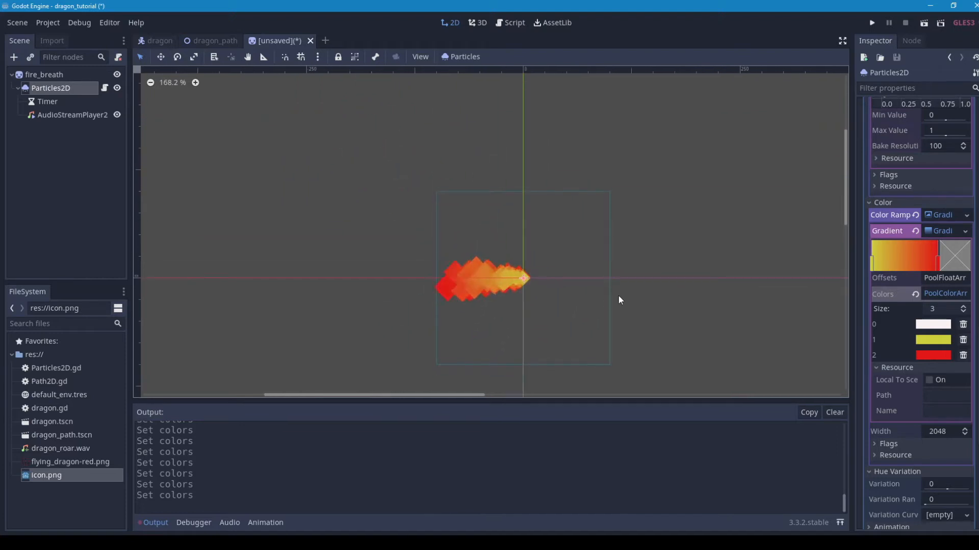
pyautogui.scroll(1, 619, 295)
pyautogui.scroll(1, 619, 295)
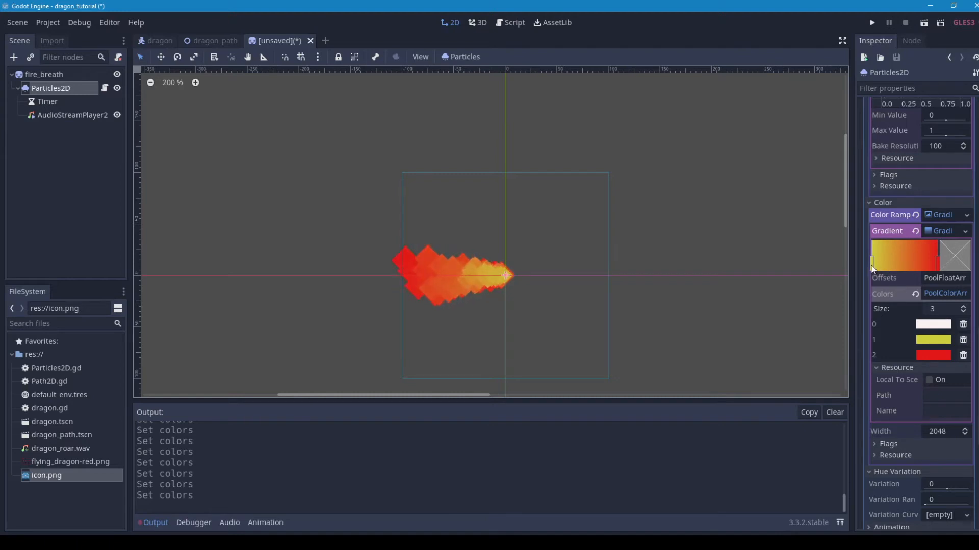
pyautogui.click(936, 264)
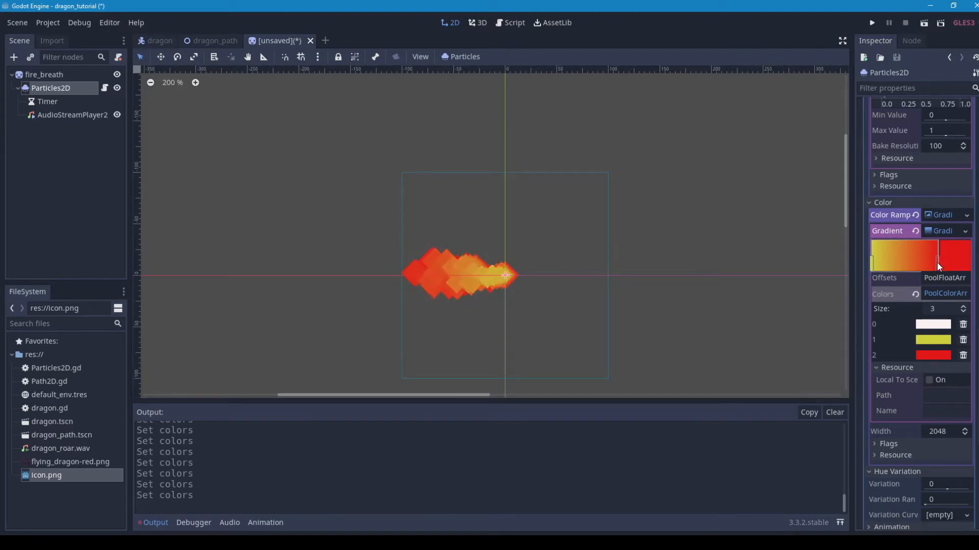
pyautogui.moveTo(937, 262)
pyautogui.mouseDown()
pyautogui.moveTo(902, 269)
pyautogui.moveTo(932, 270)
pyautogui.mouseUp()
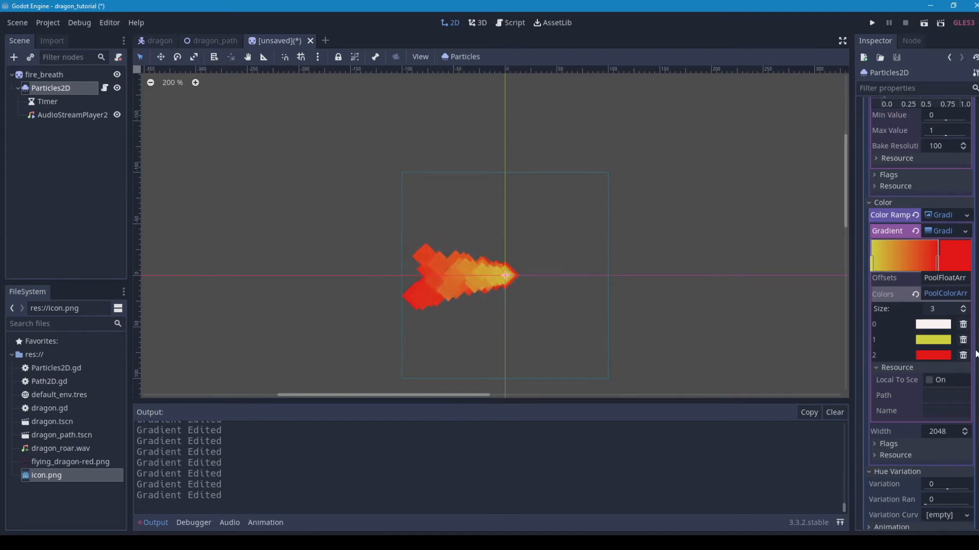
# Add an orange d67a2b stop near the middle of the color ramp gradient and remove the yellow stop at its start
pyautogui.scroll(3, 920, 314)
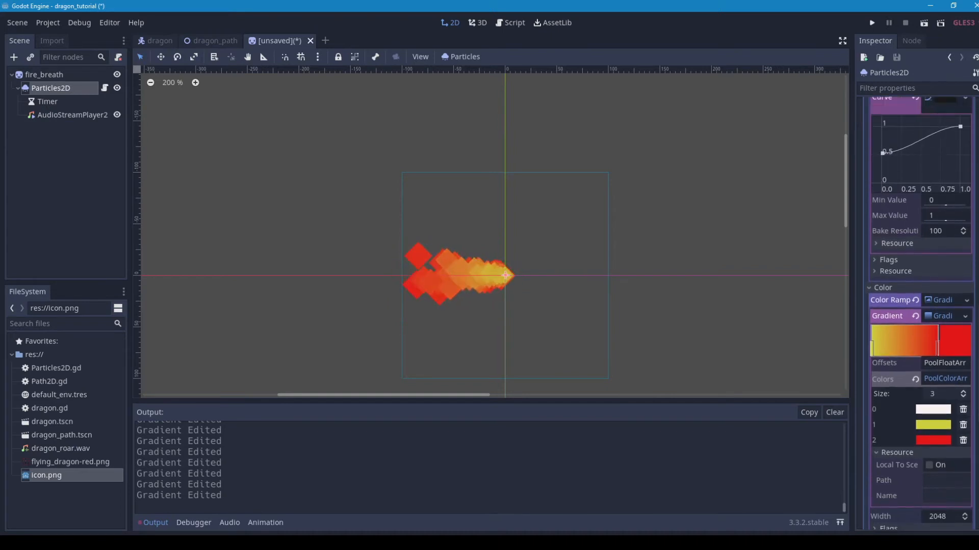
pyautogui.doubleClick(902, 347)
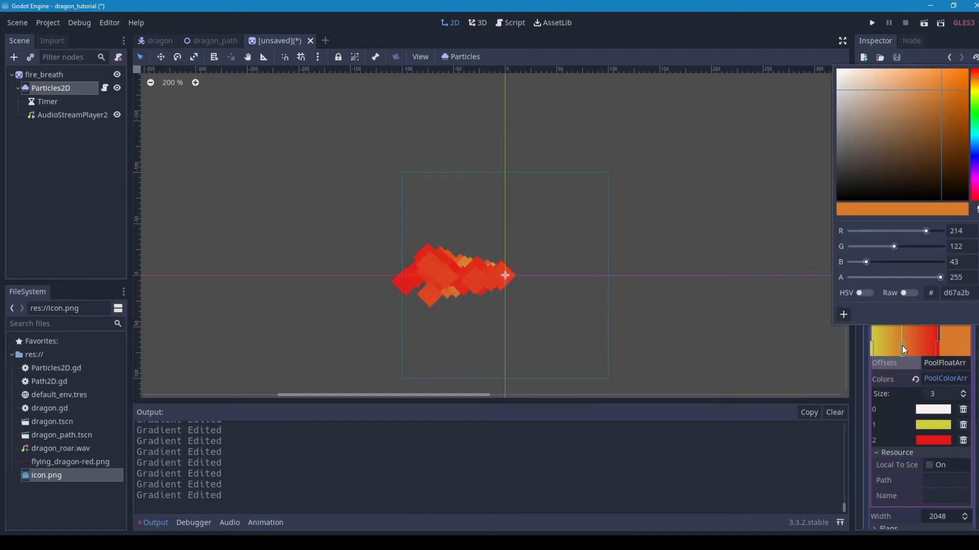
pyautogui.click(872, 351)
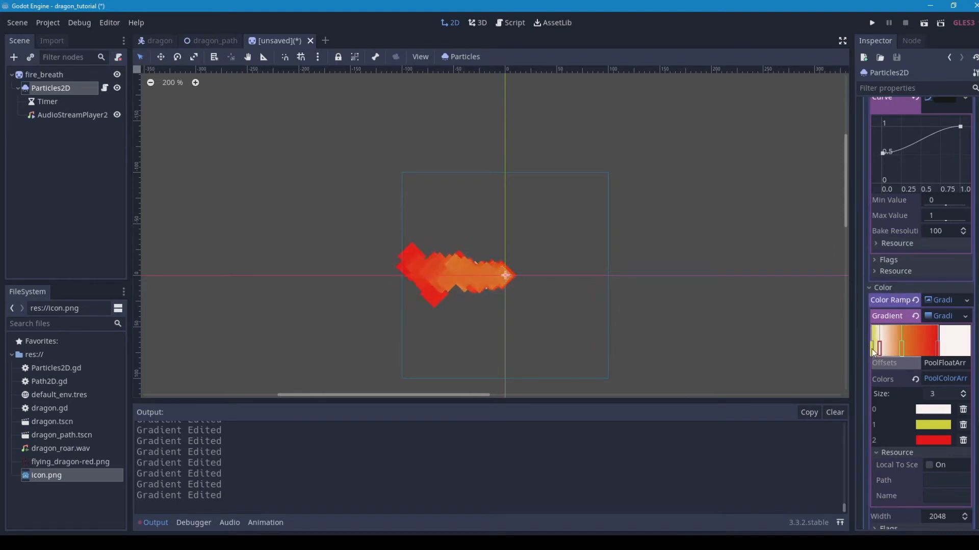
pyautogui.click(873, 351)
pyautogui.rightClick(873, 352)
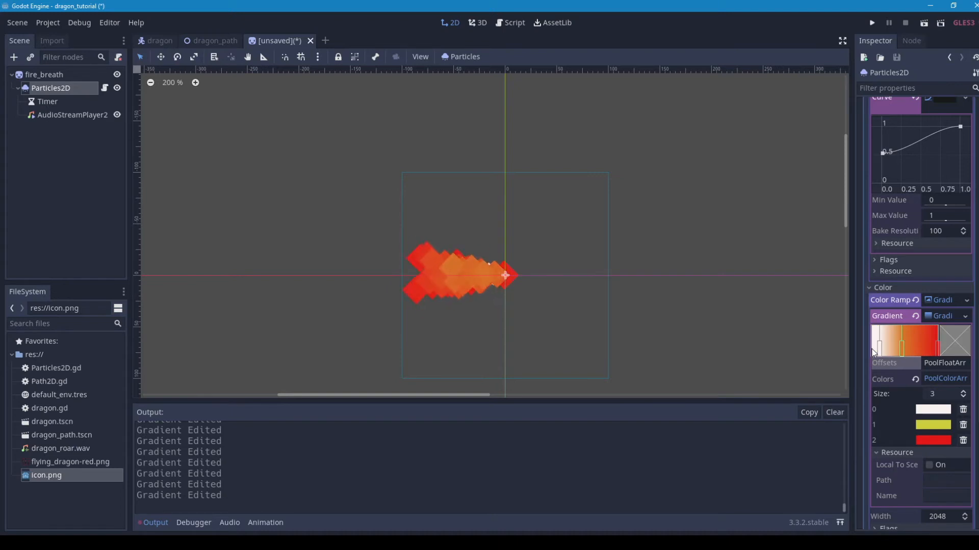
# Move the gradient's orange stop to about 60% of the ramp and the near-white stop to about 20%
pyautogui.click(902, 349)
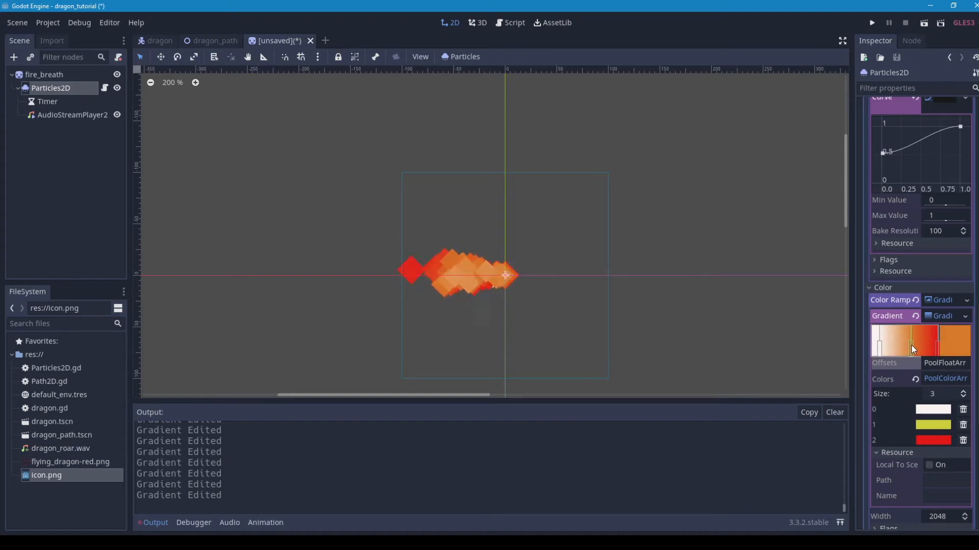
pyautogui.click(880, 351)
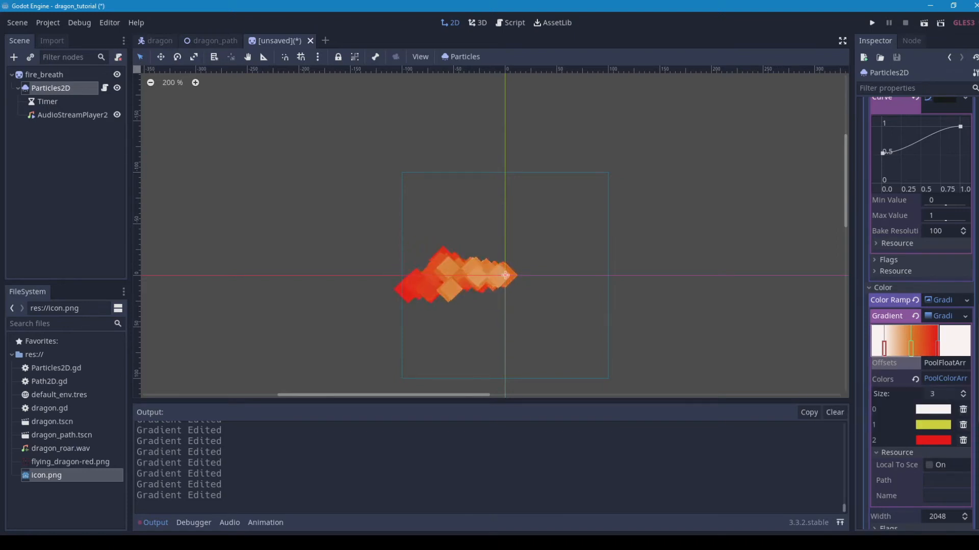
# Set the Particles2D material's angular velocity to 350 and its angular velocity randomness to 1
pyautogui.scroll(-5, 918, 306)
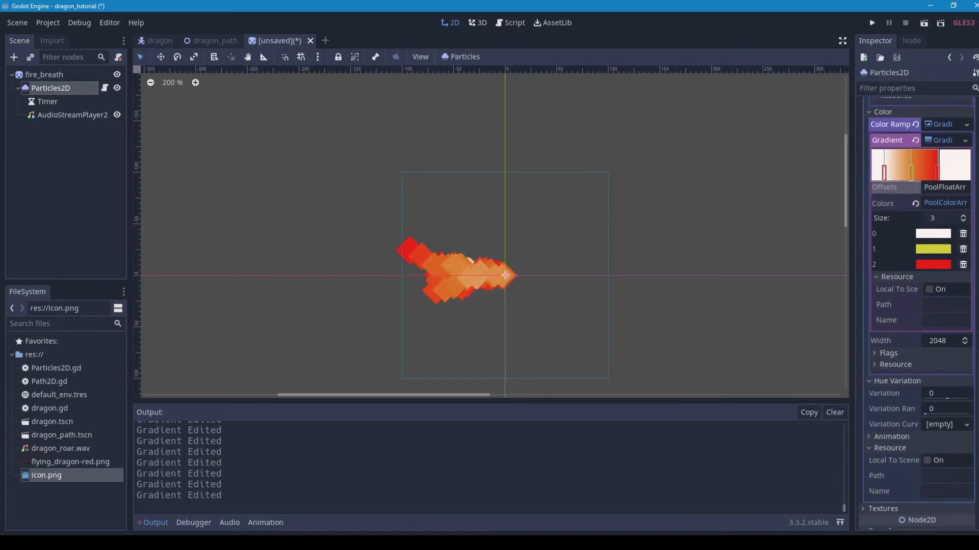
pyautogui.scroll(-1, 917, 305)
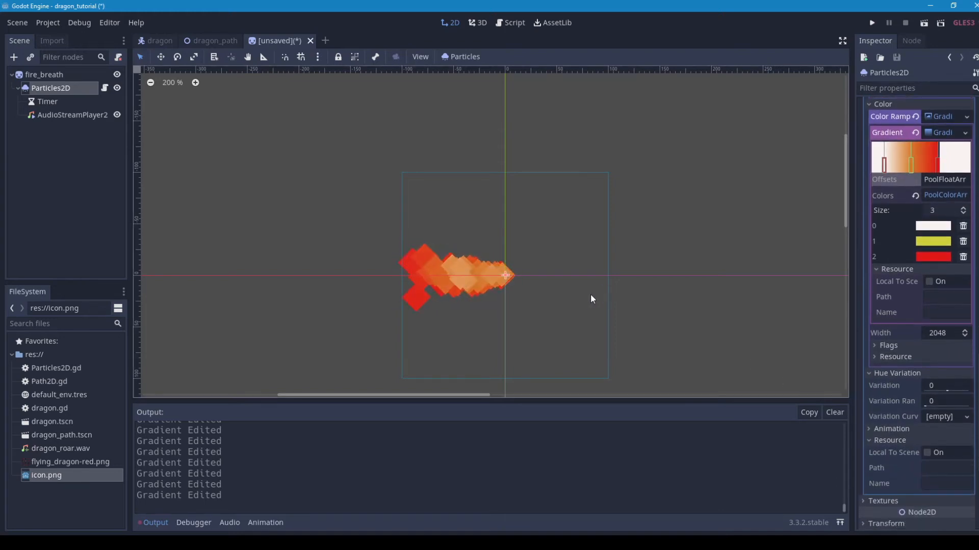
pyautogui.scroll(-3, 586, 296)
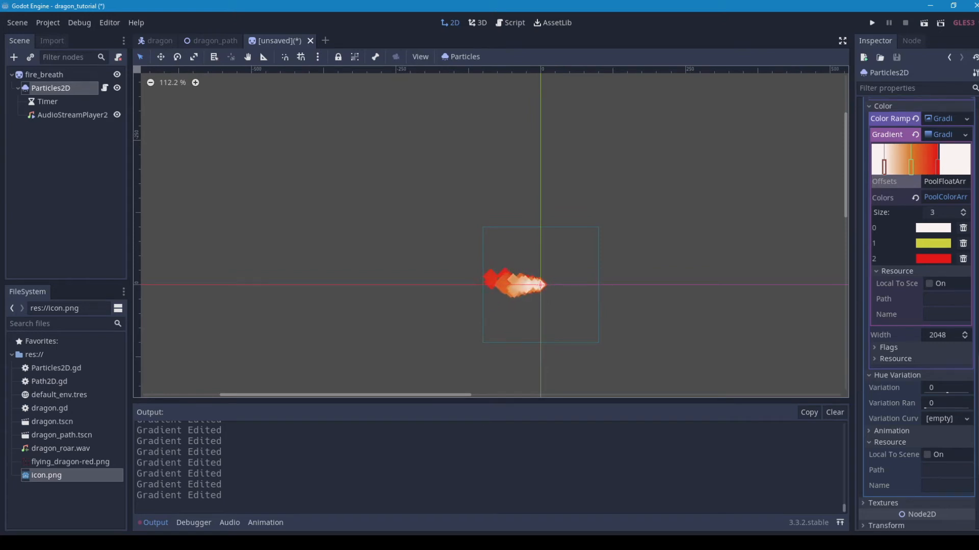
pyautogui.scroll(5, 975, 325)
pyautogui.scroll(3, 967, 281)
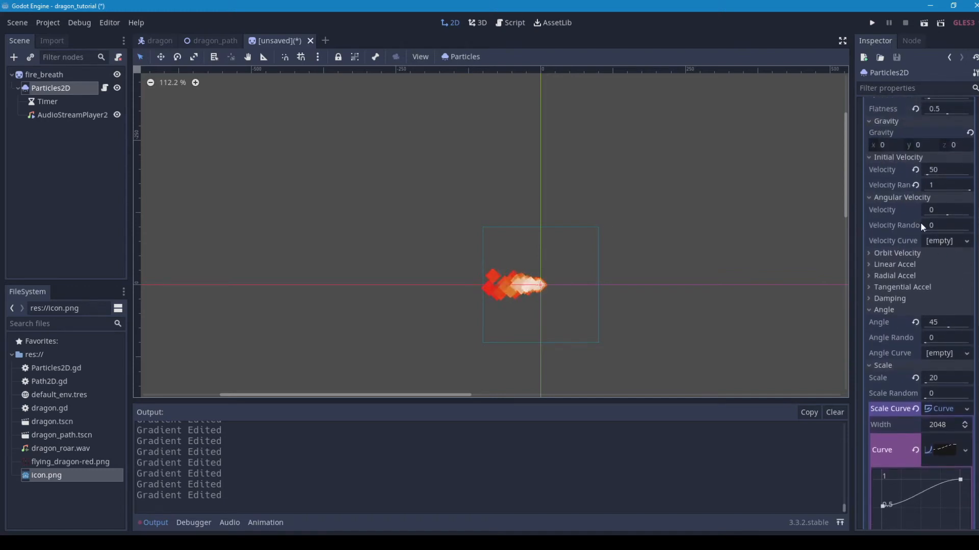
pyautogui.click(940, 209)
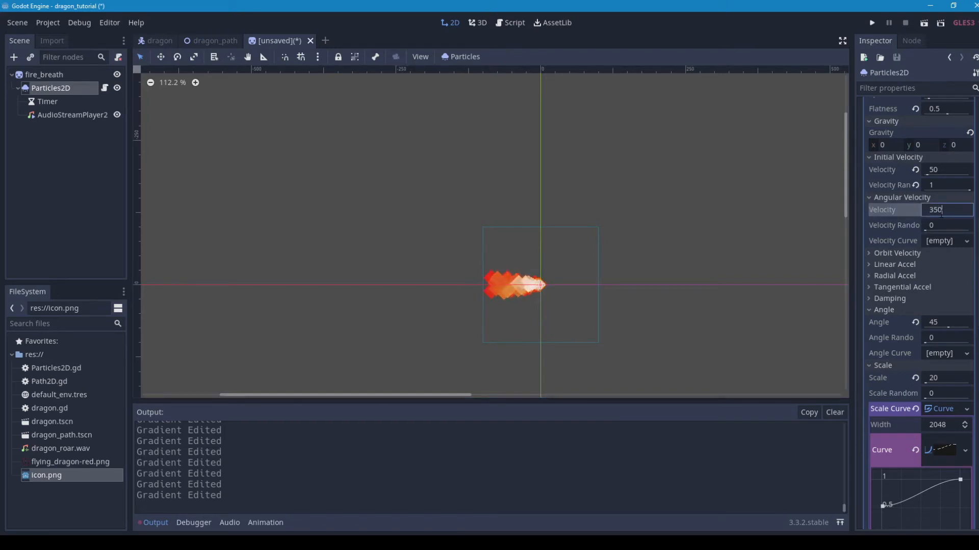
pyautogui.press('Return')
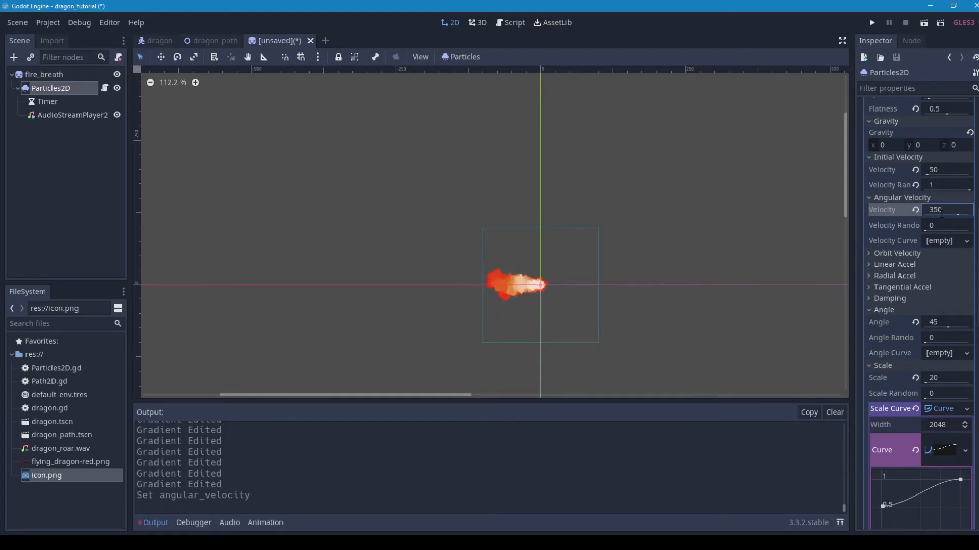
pyautogui.click(939, 225)
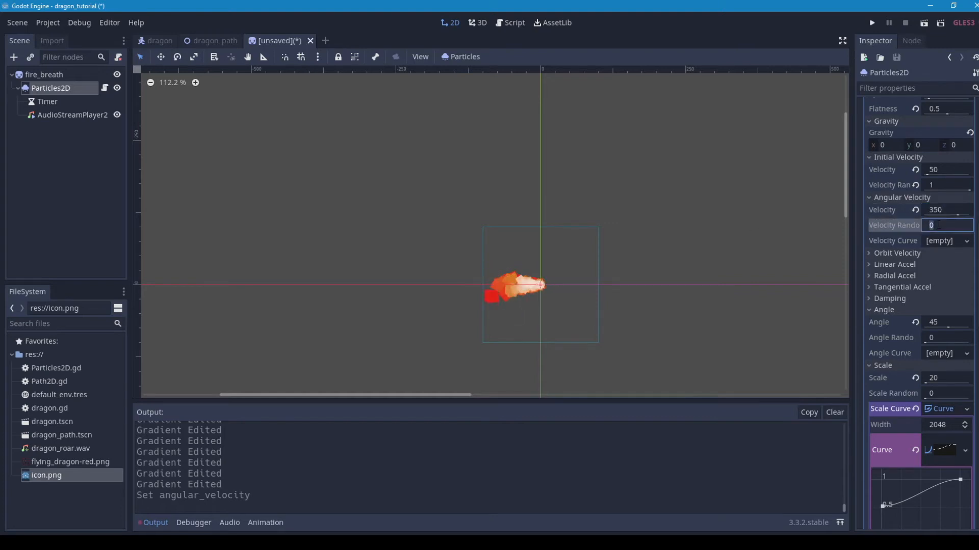
pyautogui.write('1')
pyautogui.press('Return')
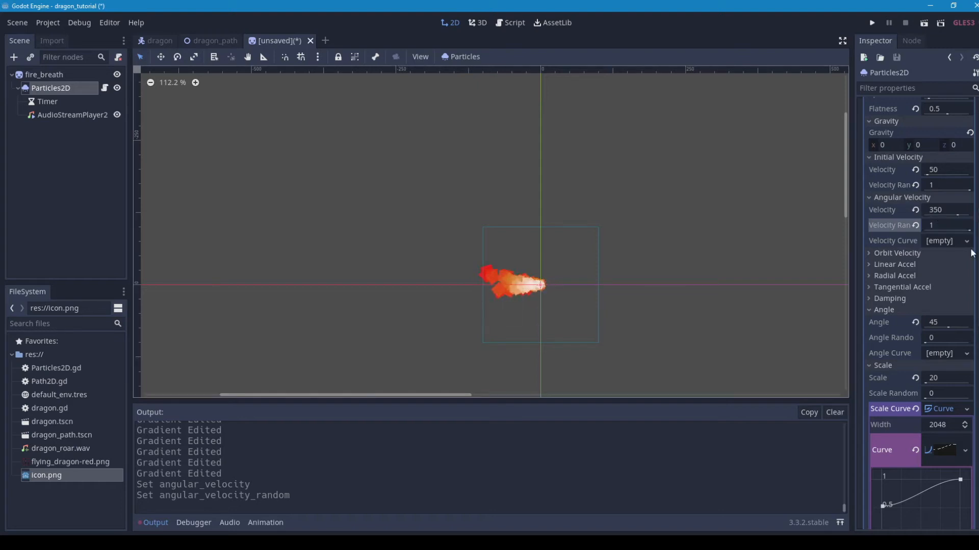
# Replace the default code in Particles2D.gd with pasted _ready() and _on_Timer_timeout() functions that enable emitting and start and stop the Timer and AudioStreamPlayer2D
pyautogui.click(105, 88)
pyautogui.moveTo(302, 90); pyautogui.dragTo(368, 169)
pyautogui.rightClick(358, 125)
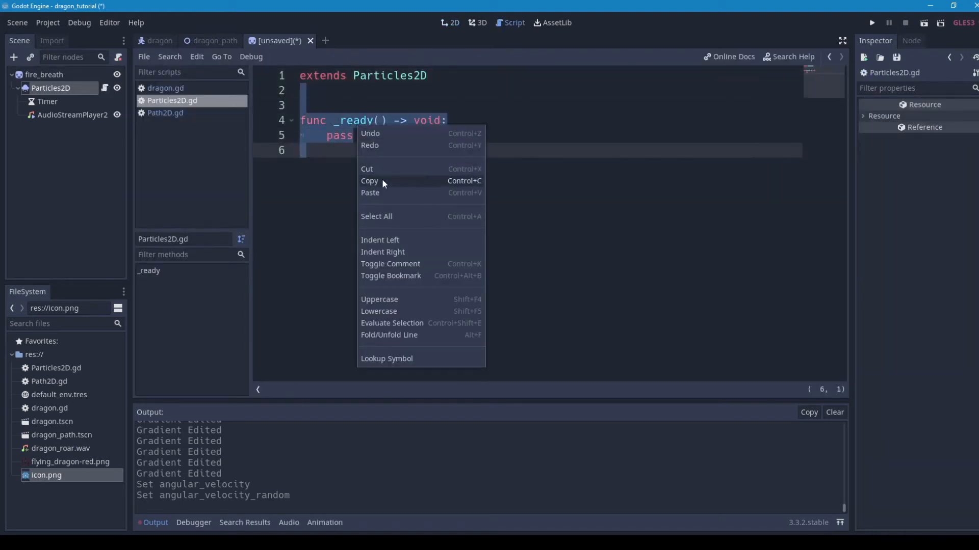
pyautogui.click(380, 192)
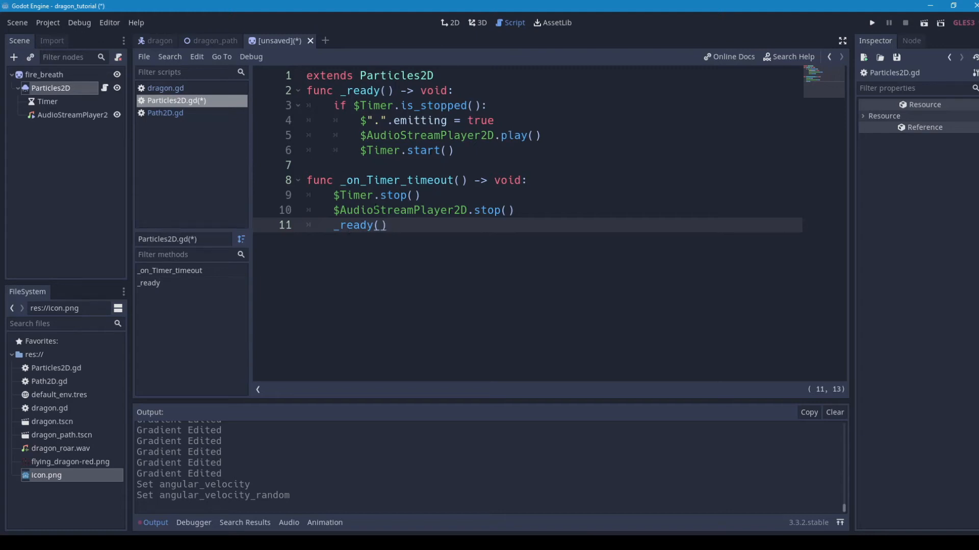
# Assign dragon_roar.wav as the stream of the AudioStreamPlayer2D node
pyautogui.click(78, 114)
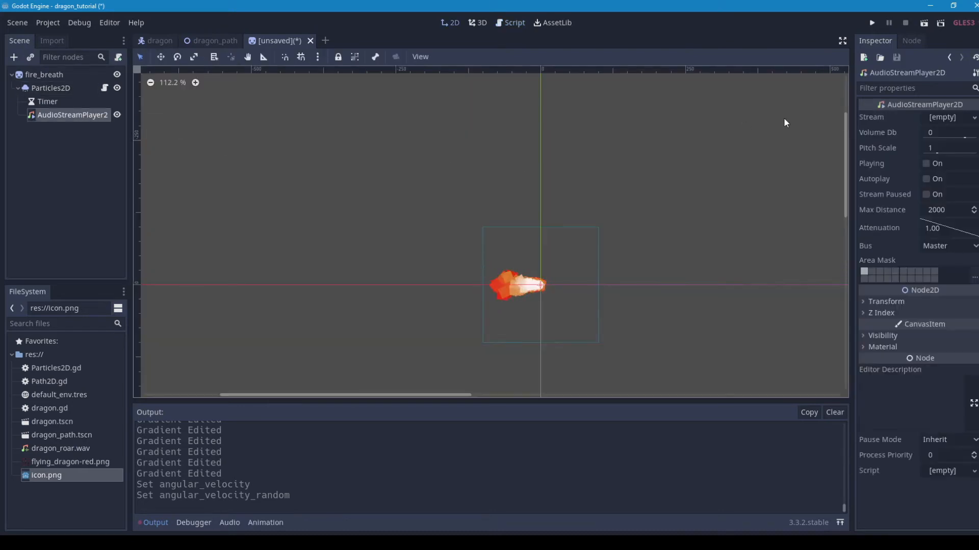
pyautogui.click(59, 448)
pyautogui.moveTo(62, 448); pyautogui.dragTo(944, 122)
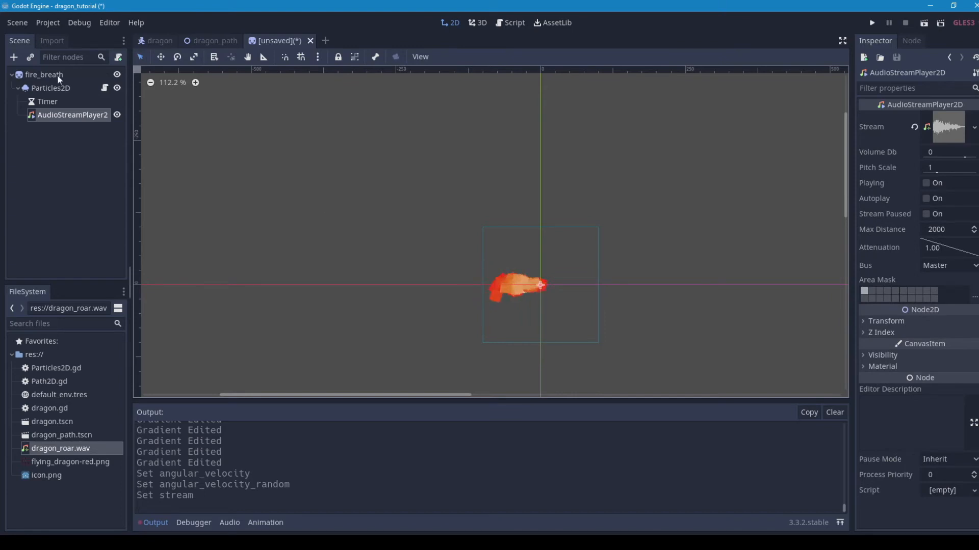
# Save the scene as fire_breath.tscn in the project's root folder
pyautogui.click(19, 23)
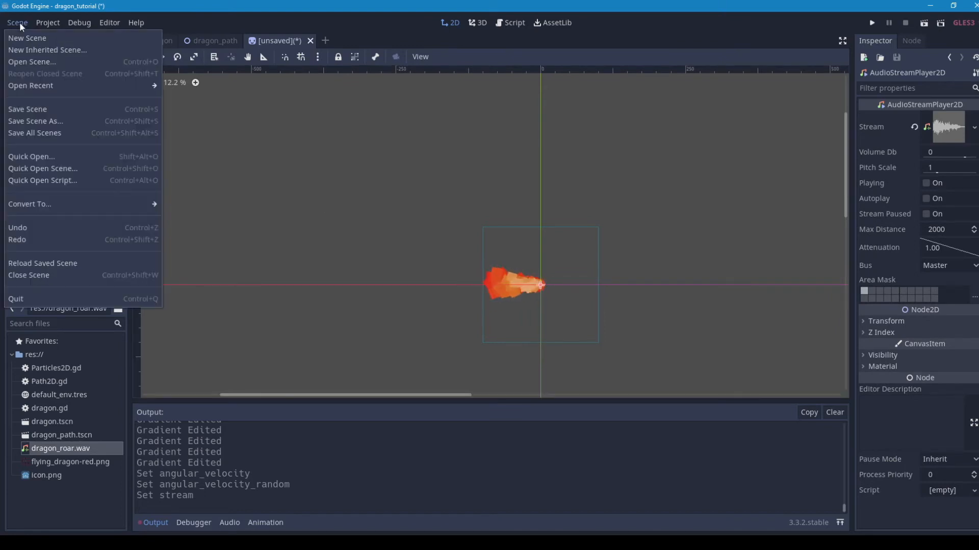
pyautogui.click(26, 109)
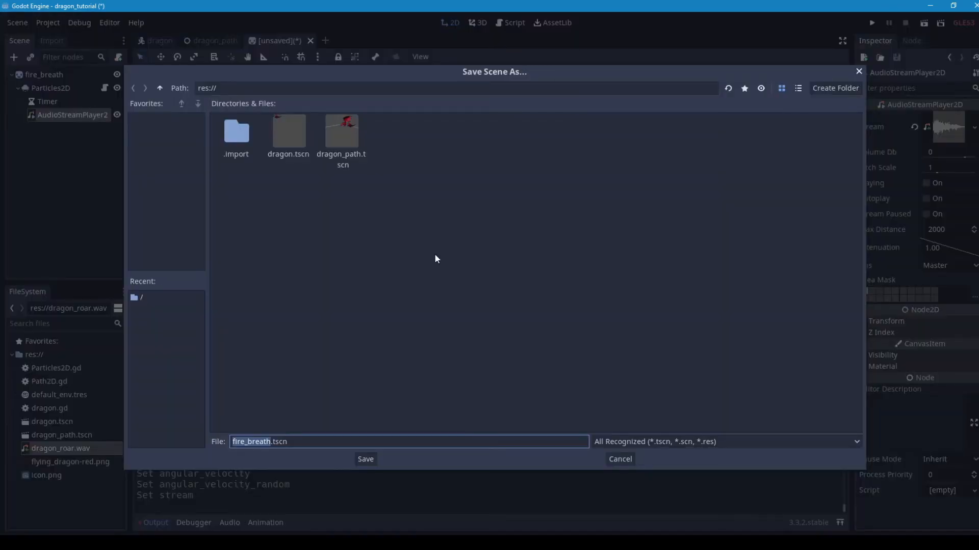
pyautogui.click(367, 460)
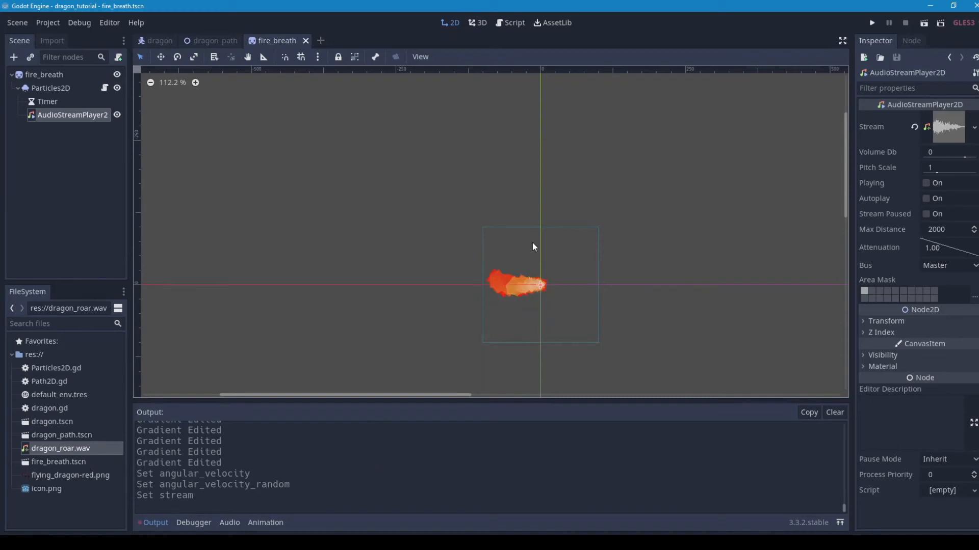
# Instance fire_breath.tscn as a child of the AnimatedSprite node in the dragon scene
pyautogui.moveTo(207, 41)
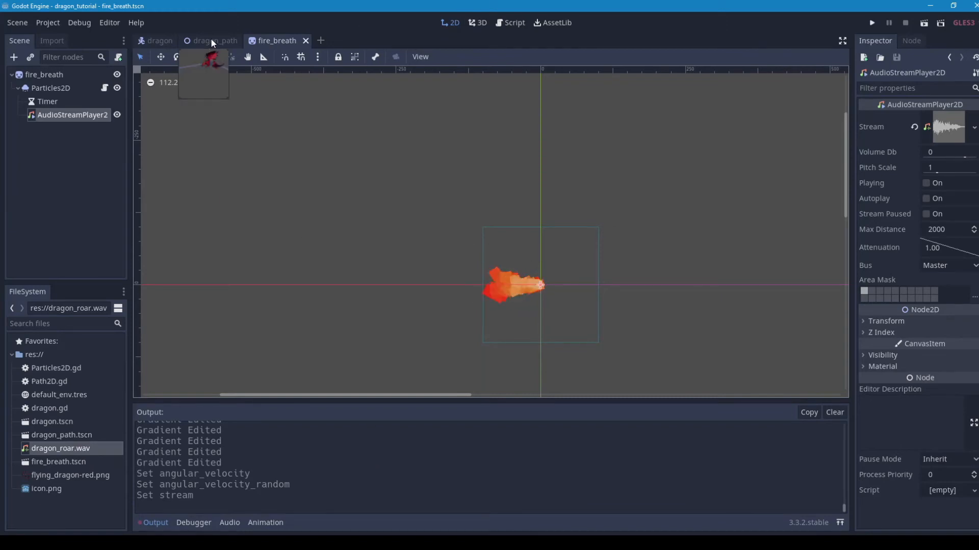
pyautogui.click(231, 42)
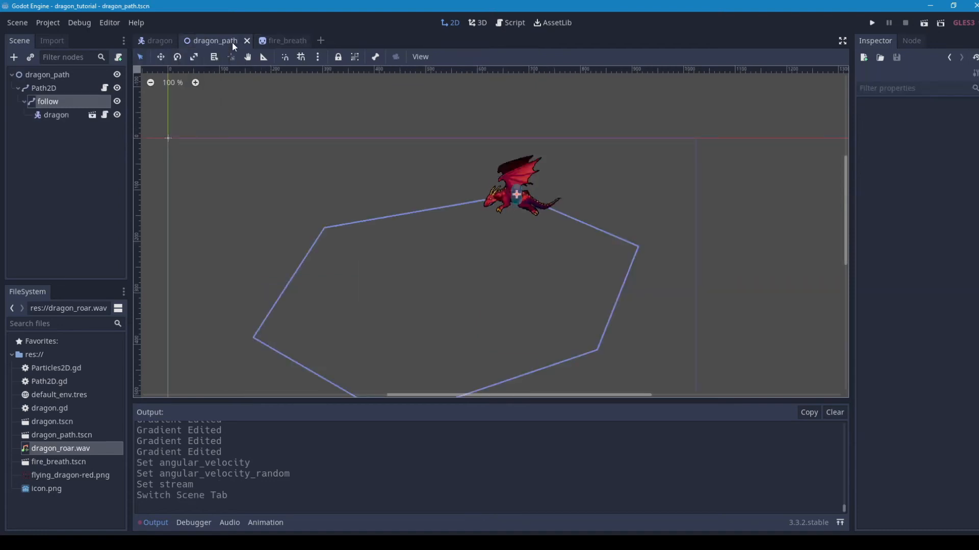
pyautogui.click(157, 41)
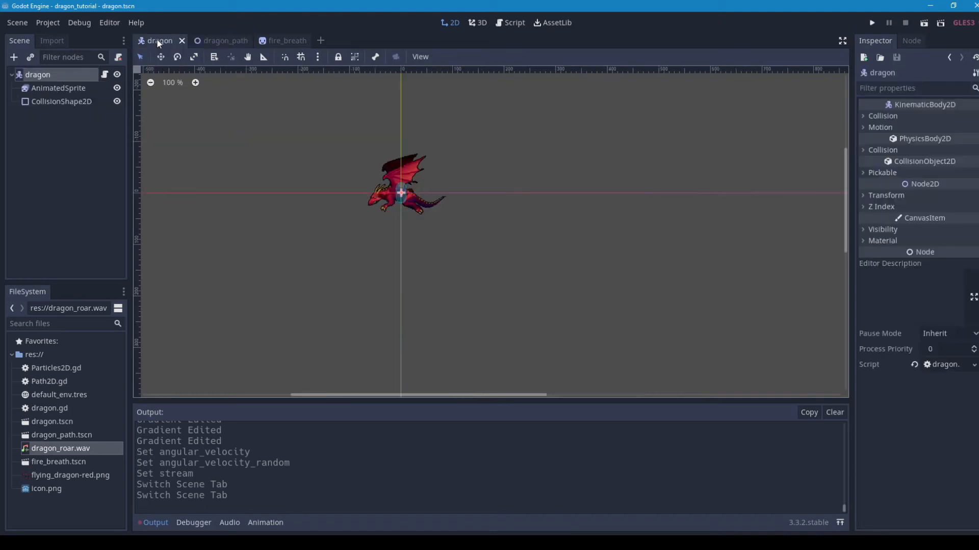
pyautogui.click(37, 89)
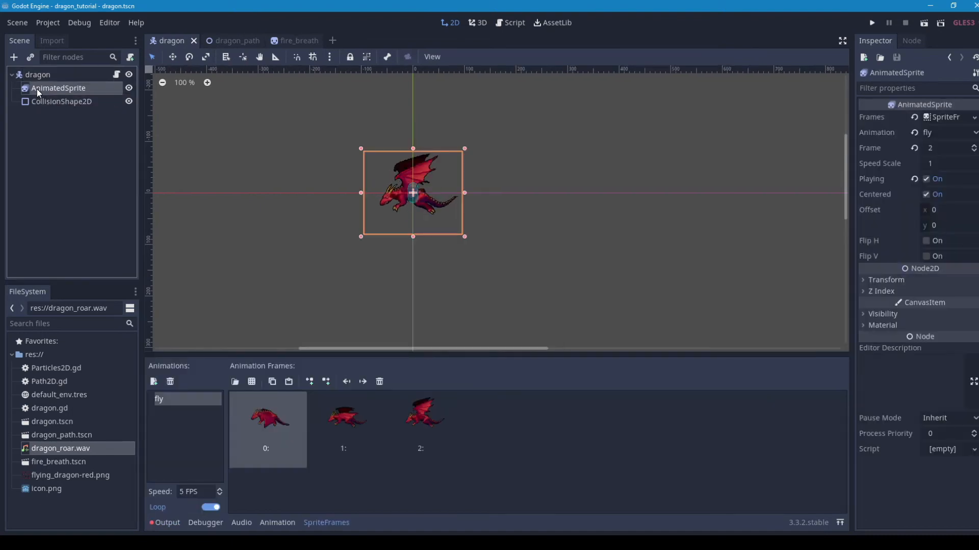
pyautogui.click(30, 57)
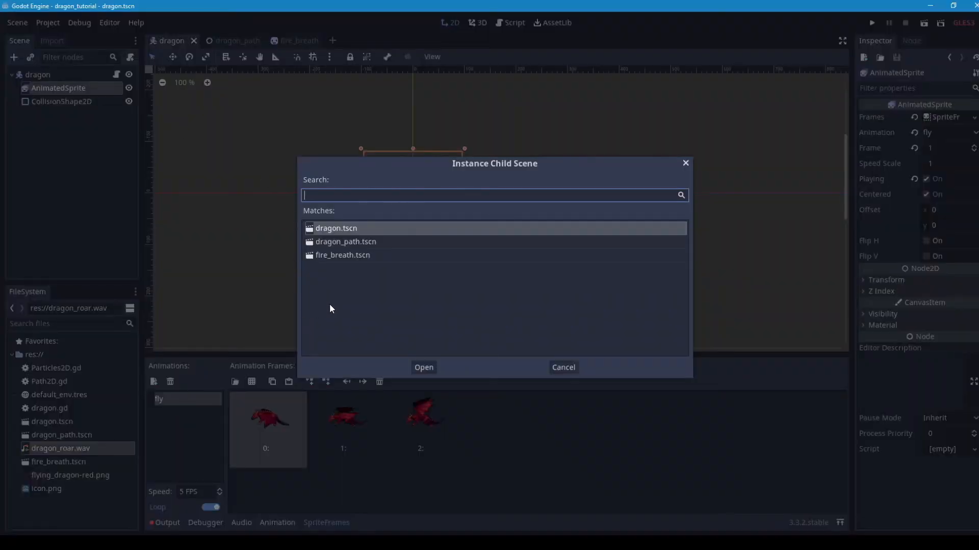
pyautogui.click(325, 256)
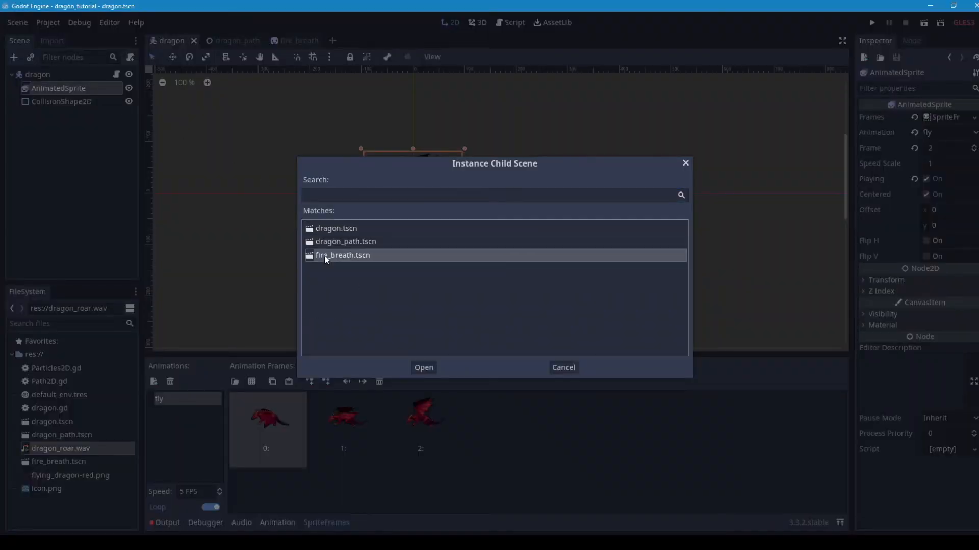
pyautogui.click(423, 366)
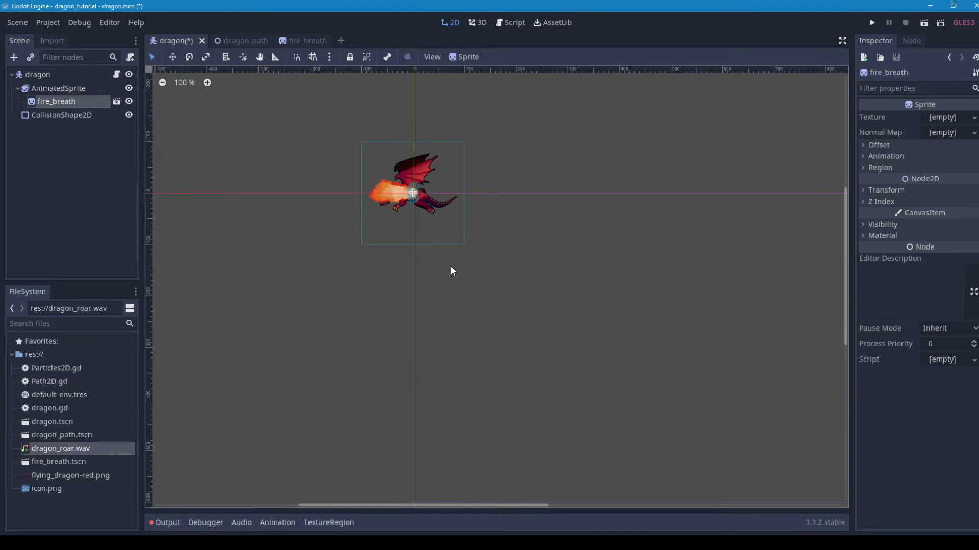
# Move the fire_breath instance to the dragon's mouth, at about x -67.5, y 19.5, keeping the collision shape on the dragon's body
pyautogui.click(414, 194)
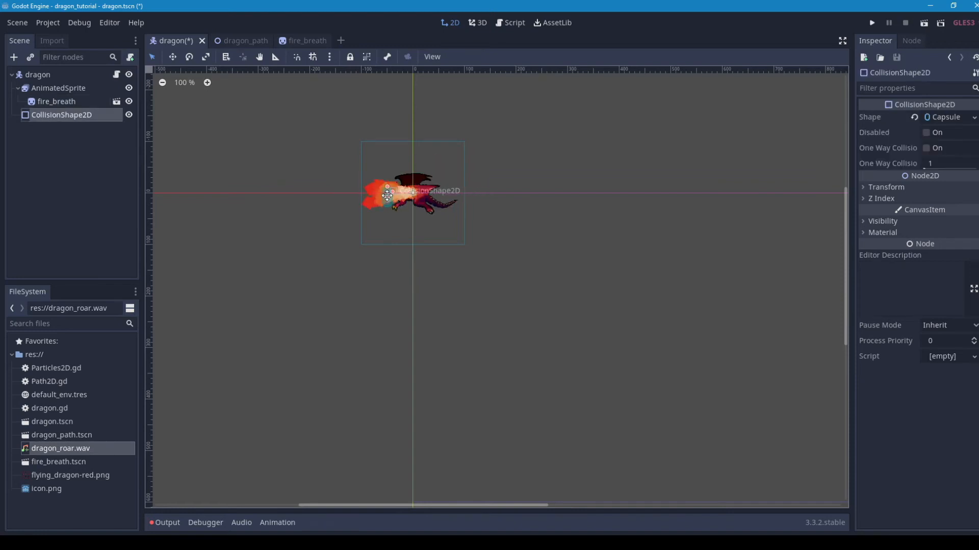
pyautogui.moveTo(387, 195); pyautogui.dragTo(415, 194)
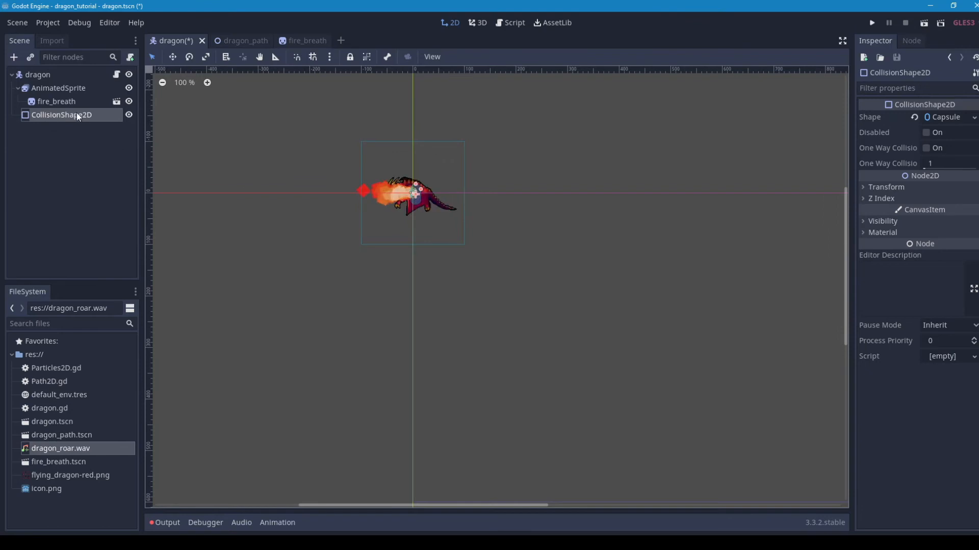
pyautogui.click(37, 103)
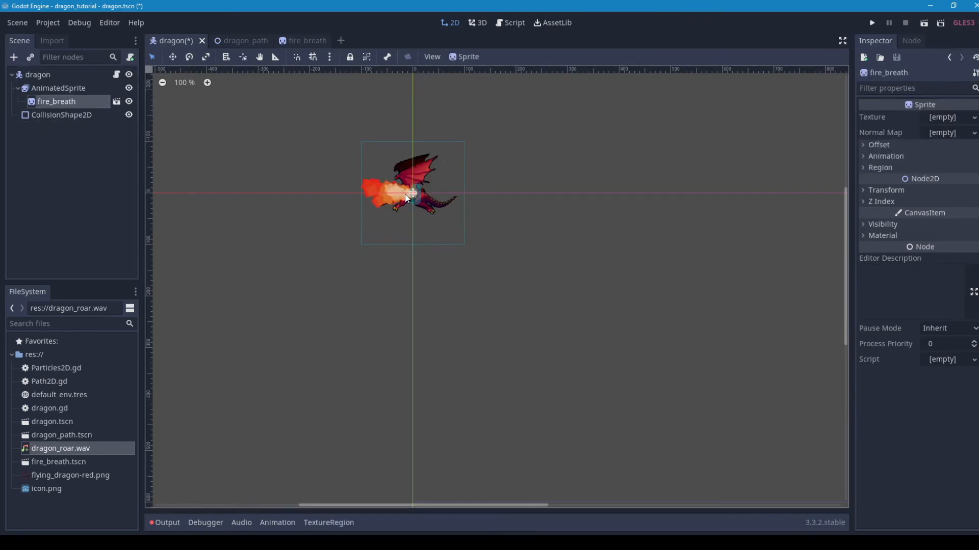
pyautogui.moveTo(413, 195); pyautogui.dragTo(370, 205)
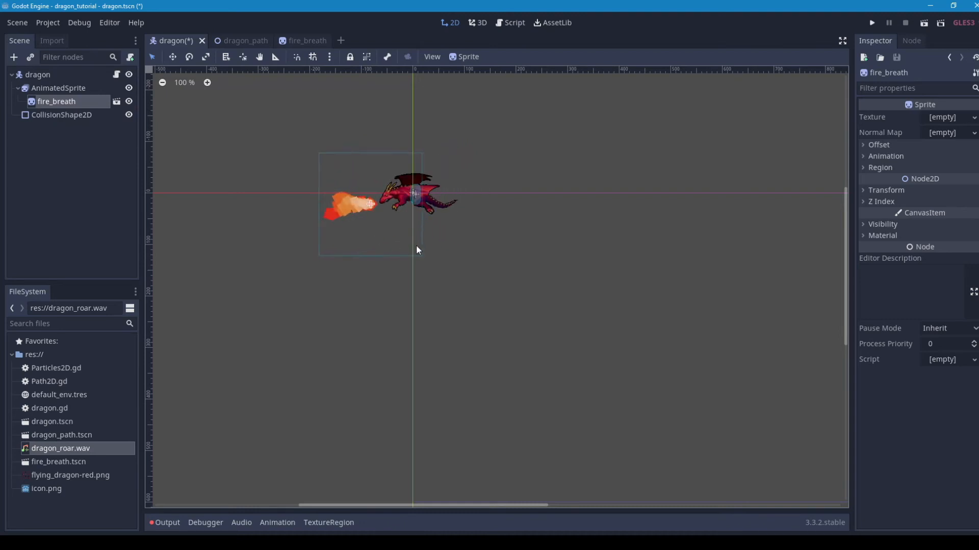
pyautogui.scroll(4, 460, 231)
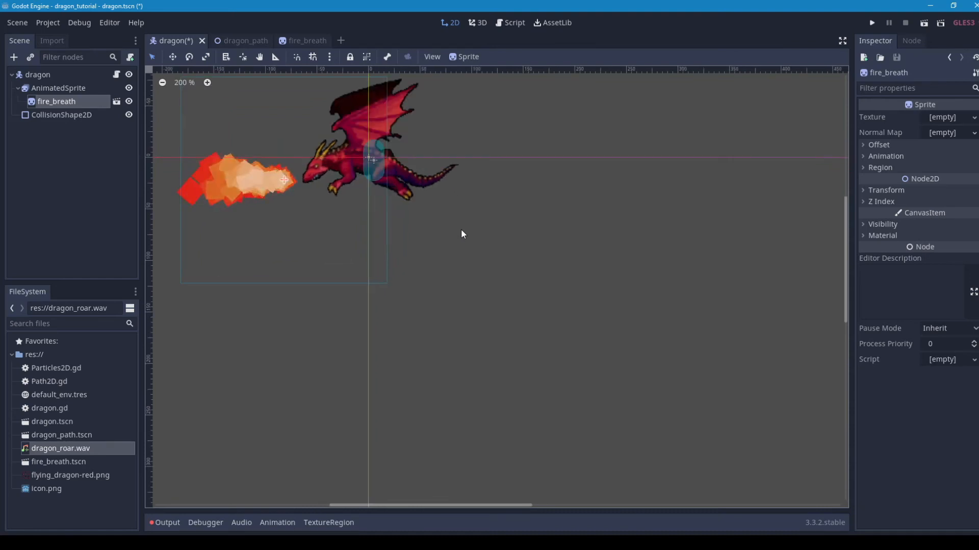
pyautogui.moveTo(284, 180); pyautogui.dragTo(300, 177)
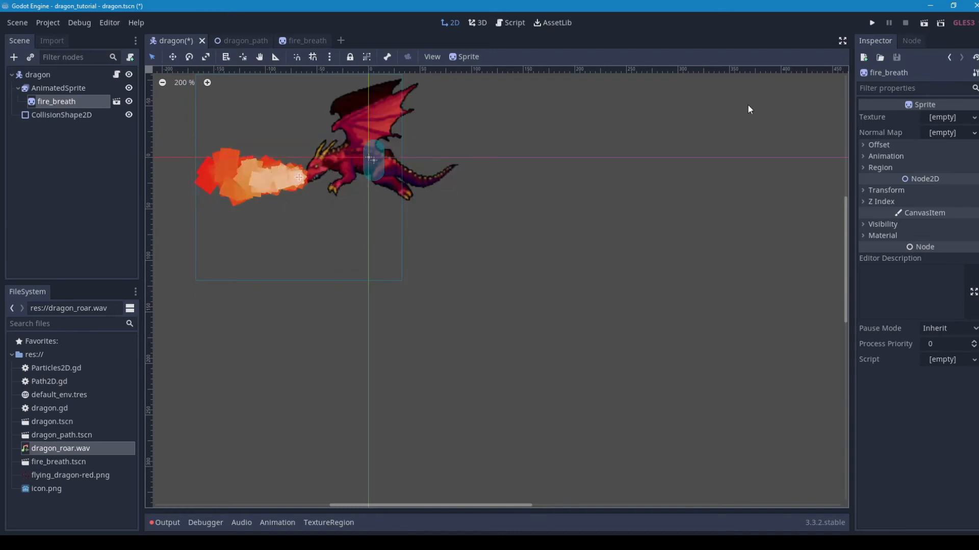
# Rotate the fire_breath instance to about -36.4 degrees so the flames point diagonally downward from the dragon's mouth
pyautogui.click(863, 189)
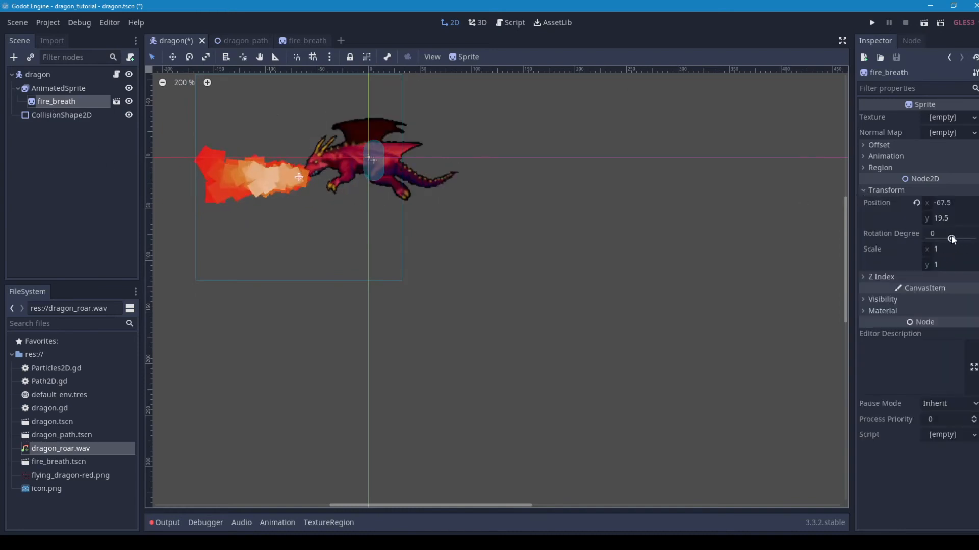
pyautogui.moveTo(952, 240)
pyautogui.mouseDown()
pyautogui.moveTo(938, 239)
pyautogui.moveTo(949, 238)
pyautogui.mouseUp()
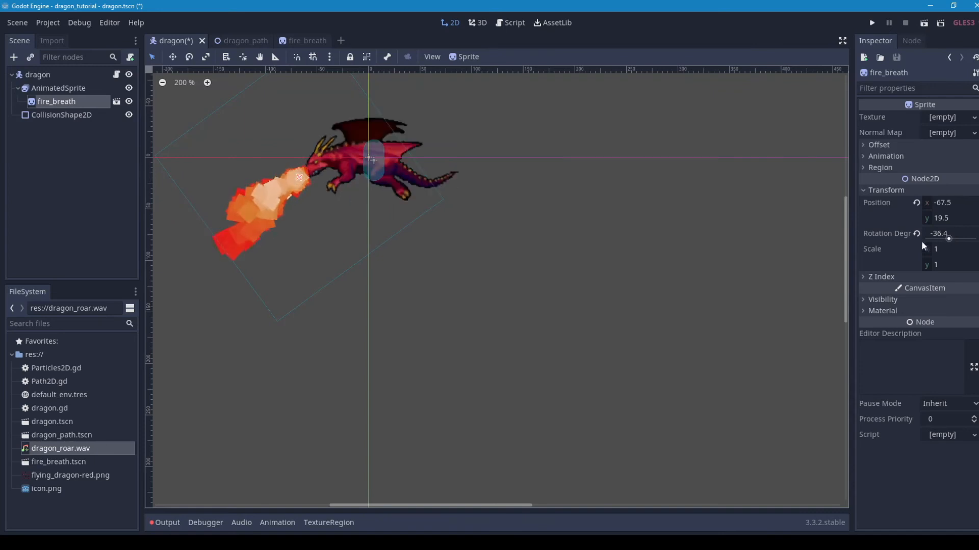
pyautogui.scroll(-3, 488, 215)
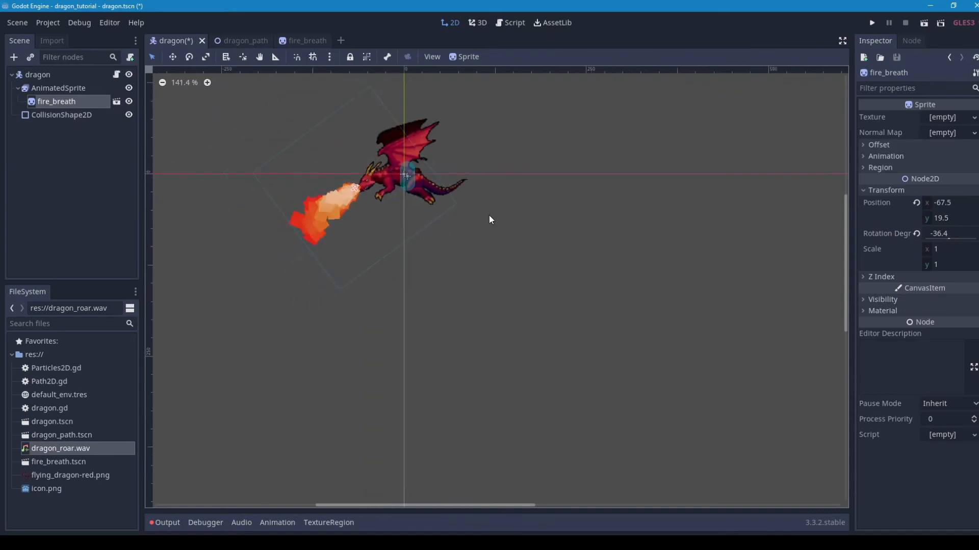
pyautogui.scroll(-1, 488, 215)
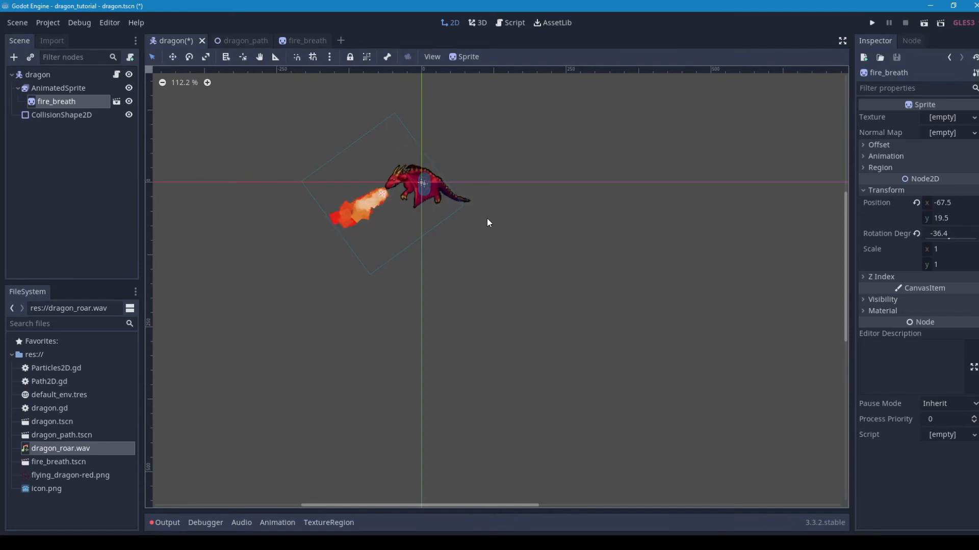
# Switch to the dragon_path scene
pyautogui.moveTo(302, 44)
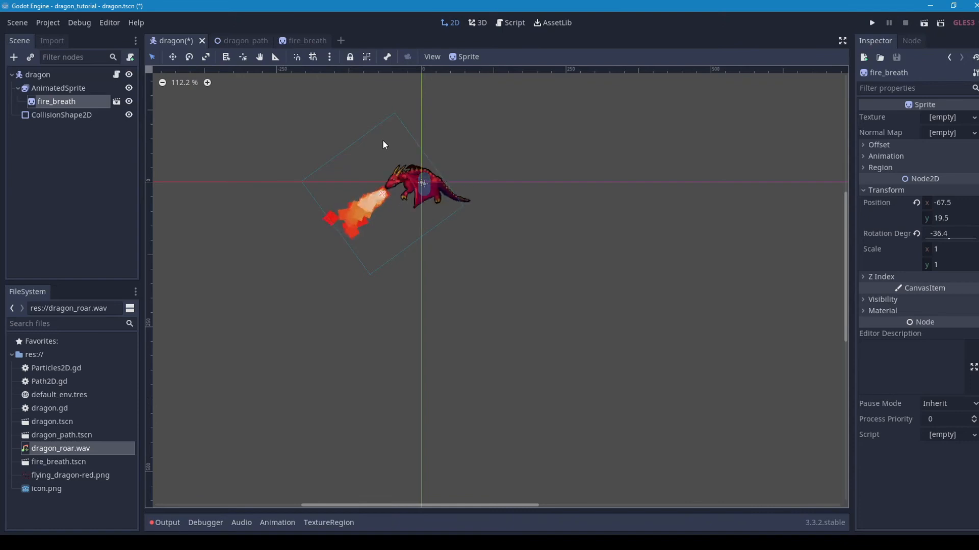
pyautogui.moveTo(230, 42)
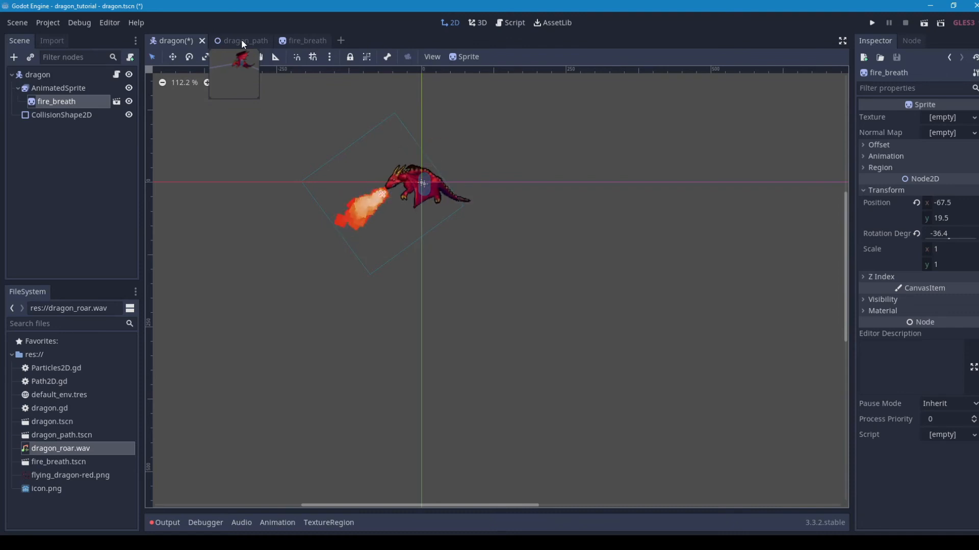
pyautogui.click(241, 41)
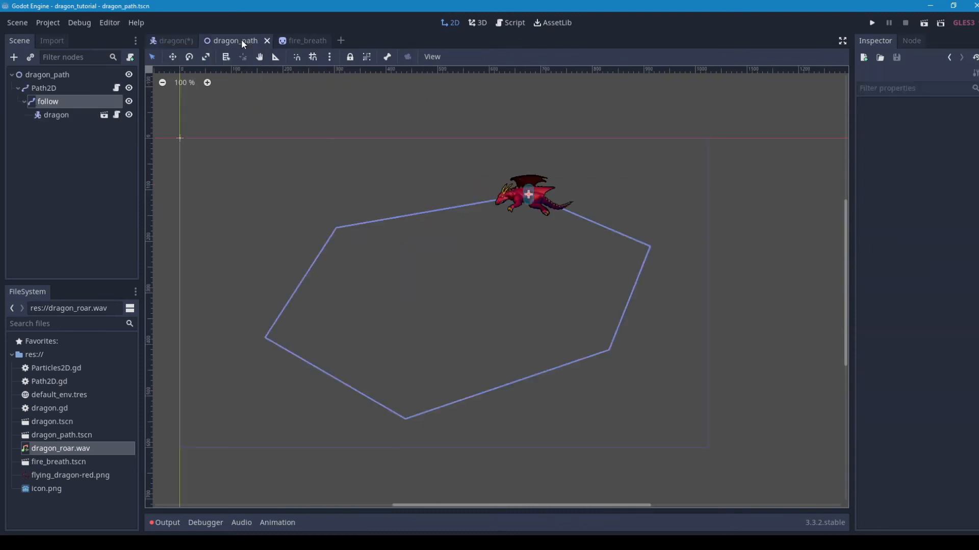
# Run the dragon_path scene to check the fire breath on the flying dragon, and close the game window
pyautogui.click(924, 23)
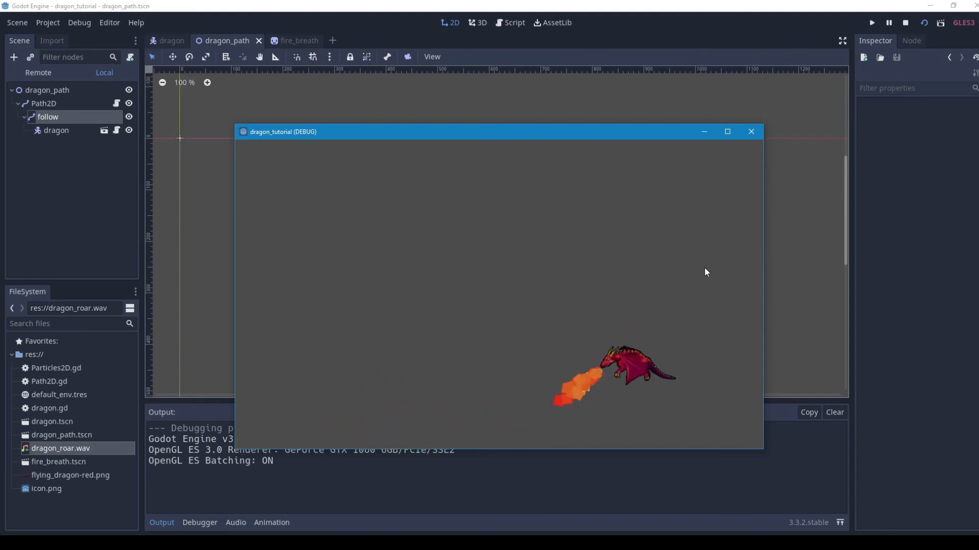
pyautogui.click(750, 131)
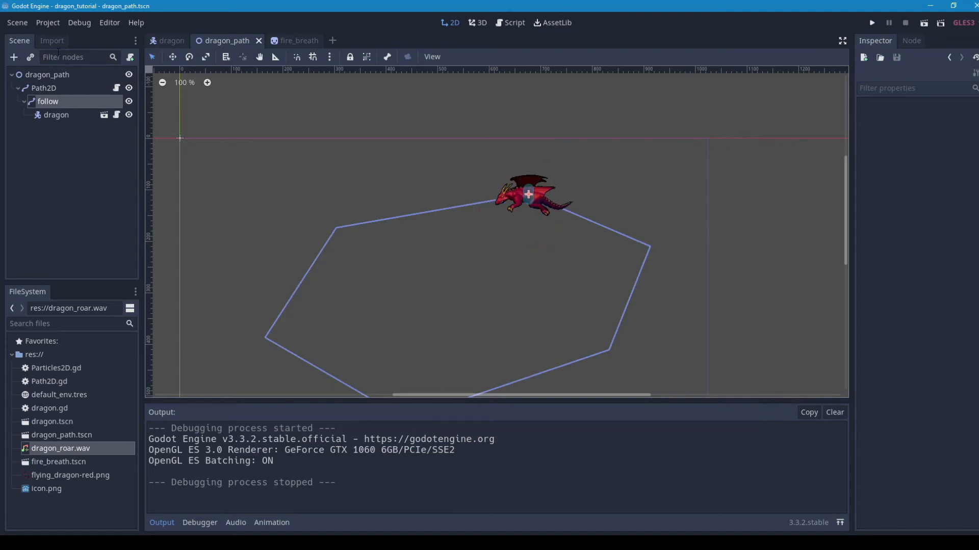
# In the fire_breath scene, set the Timer's wait time to 2.5 and enable its One Shot option
pyautogui.click(296, 38)
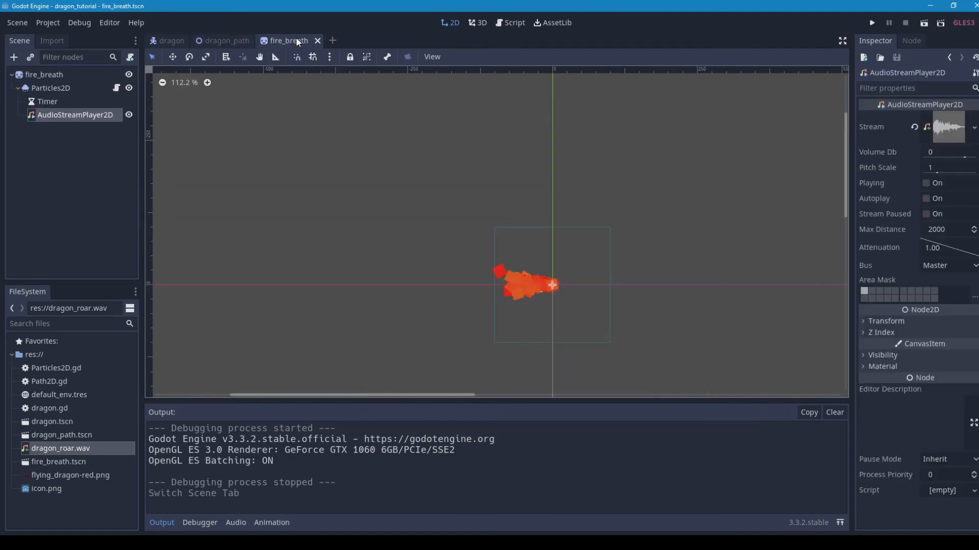
pyautogui.click(44, 98)
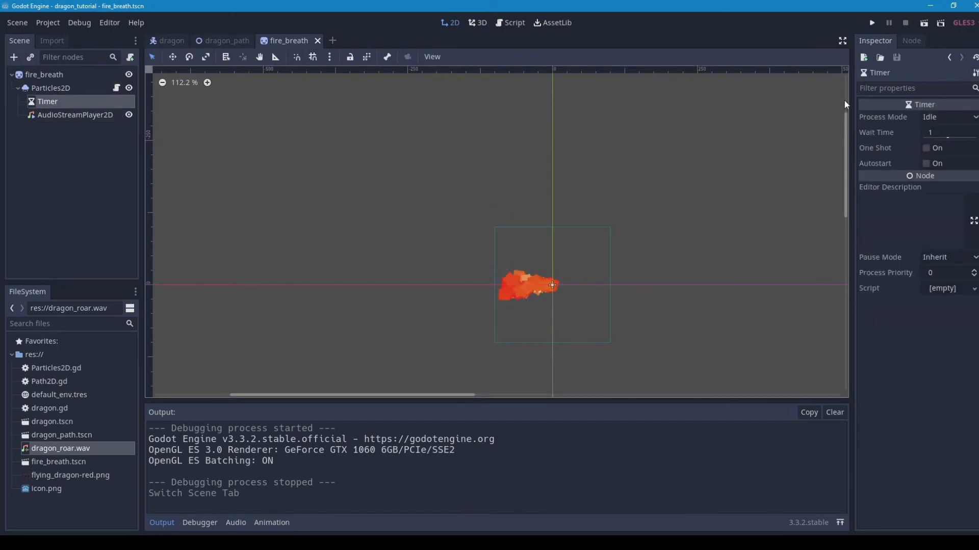
pyautogui.click(937, 129)
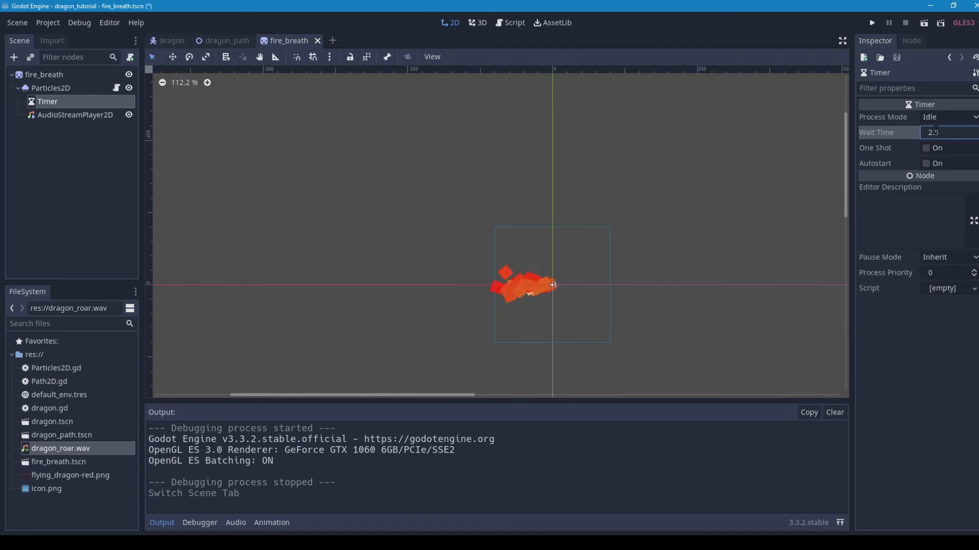
pyautogui.press('Return')
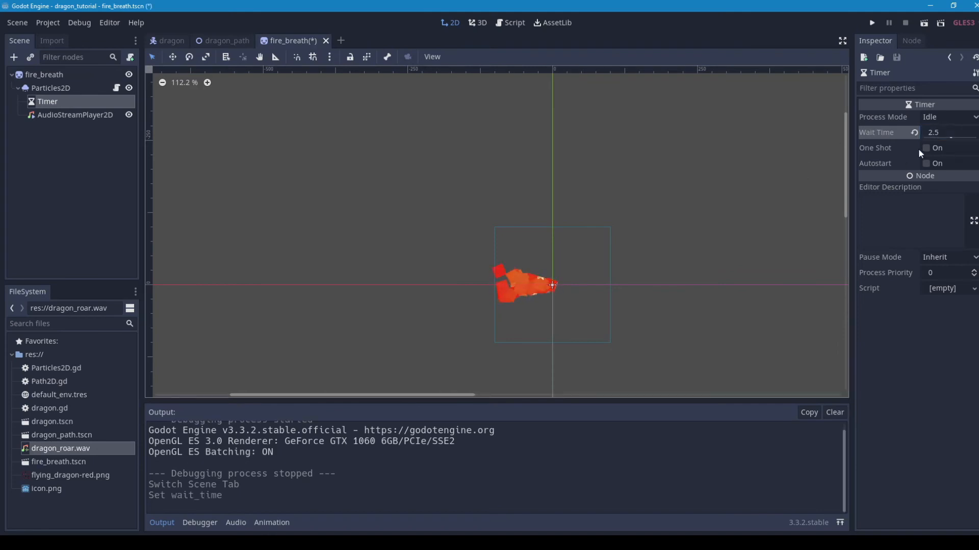
pyautogui.click(926, 147)
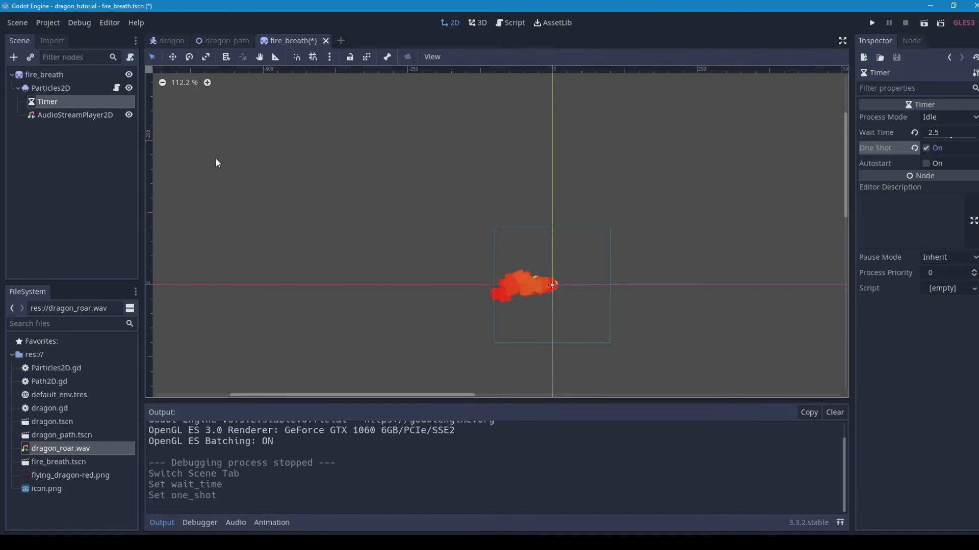
# Turn off Emitting and turn on One Shot for the Particles2D node in the fire_breath scene
pyautogui.click(43, 88)
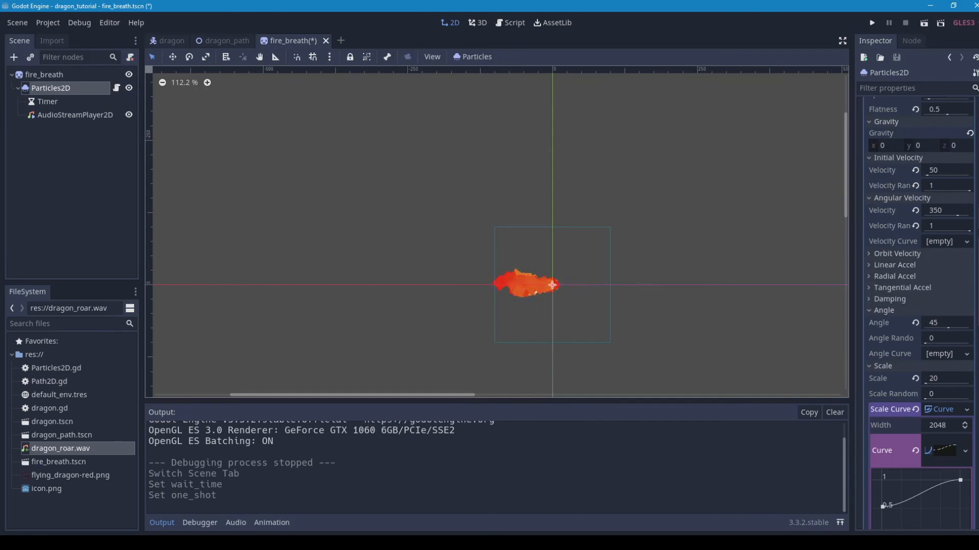
pyautogui.scroll(10, 963, 131)
pyautogui.scroll(2, 963, 131)
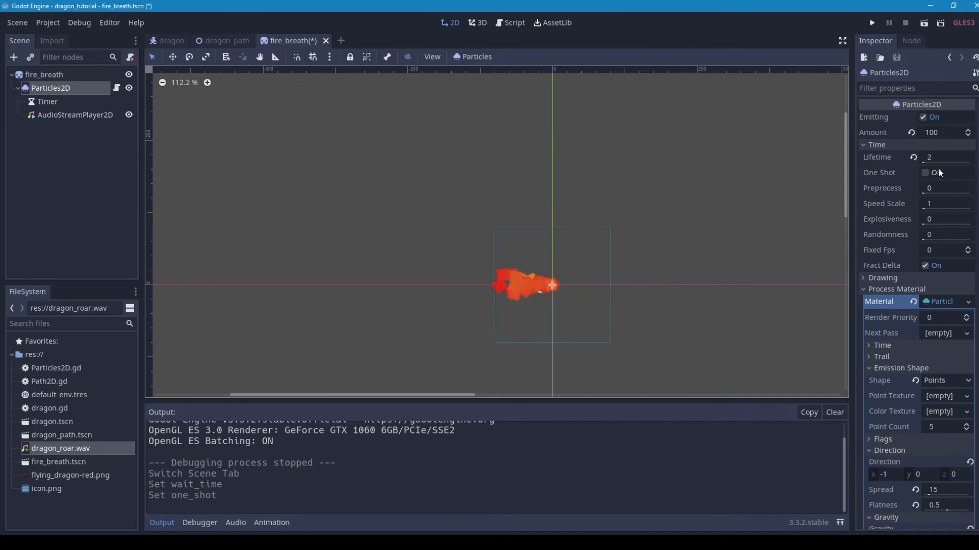
pyautogui.click(921, 116)
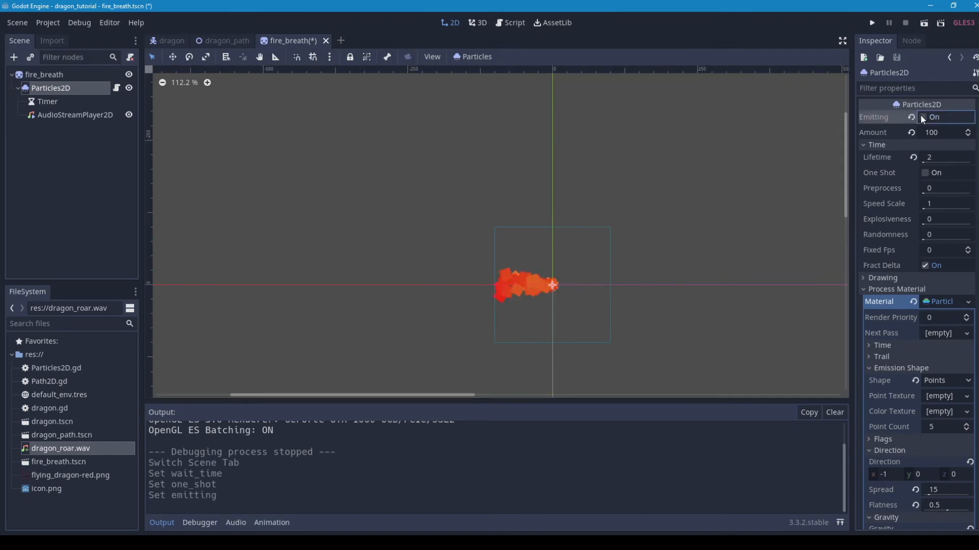
pyautogui.click(924, 172)
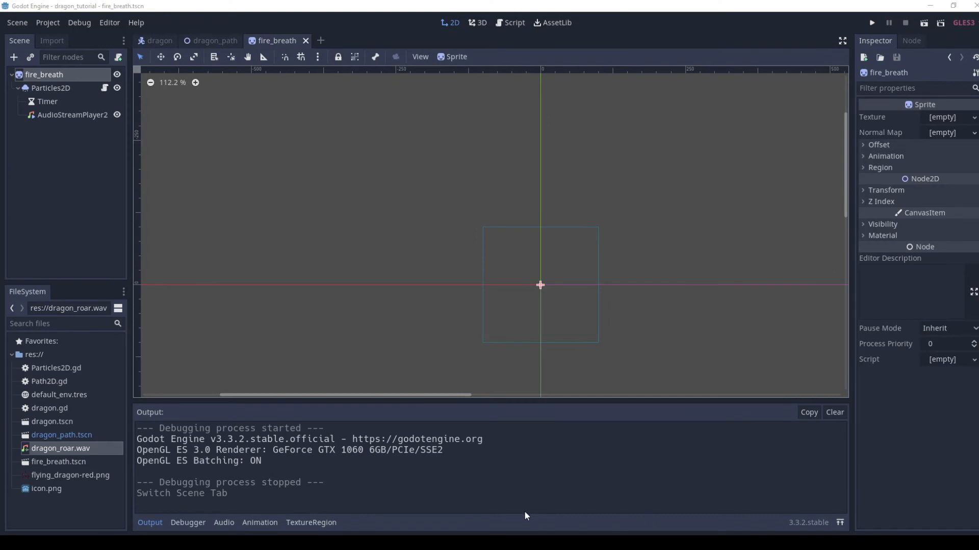
# Connect the Timer's timeout signal to the _on_Timer_timeout method on the Particles2D node
pyautogui.click(40, 101)
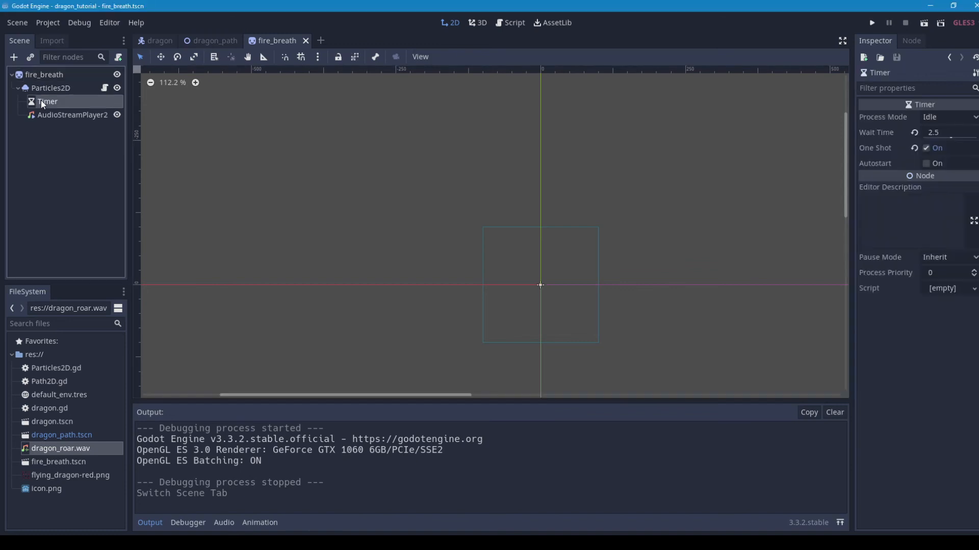
pyautogui.click(912, 41)
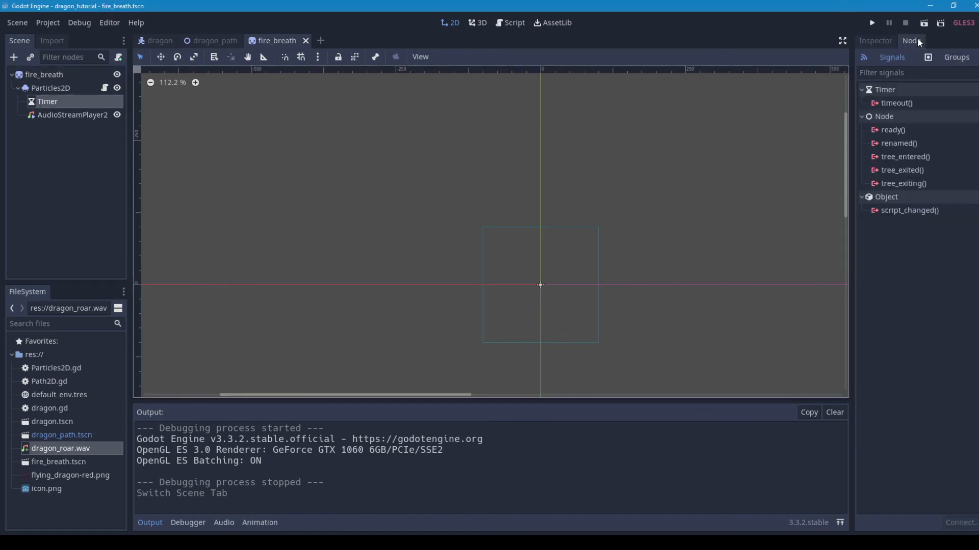
pyautogui.doubleClick(889, 104)
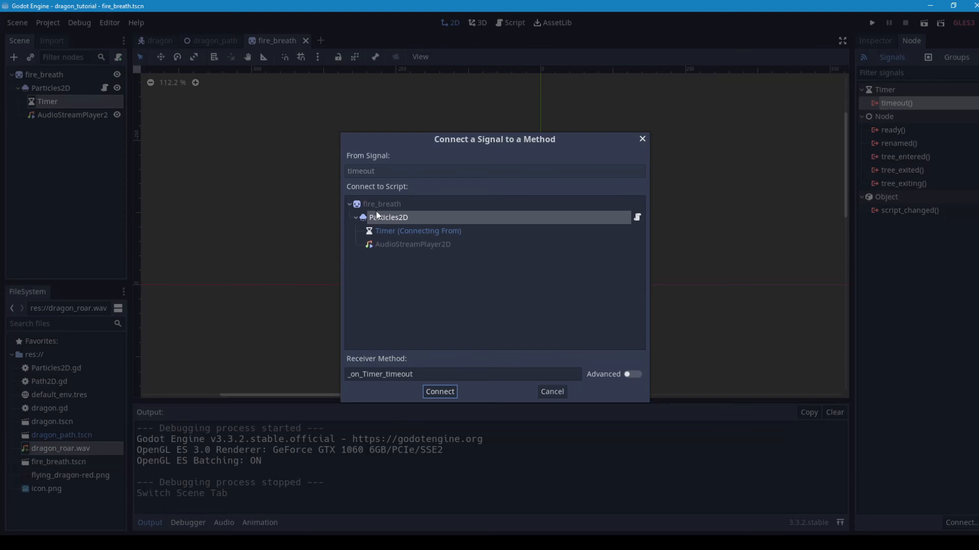
pyautogui.click(440, 392)
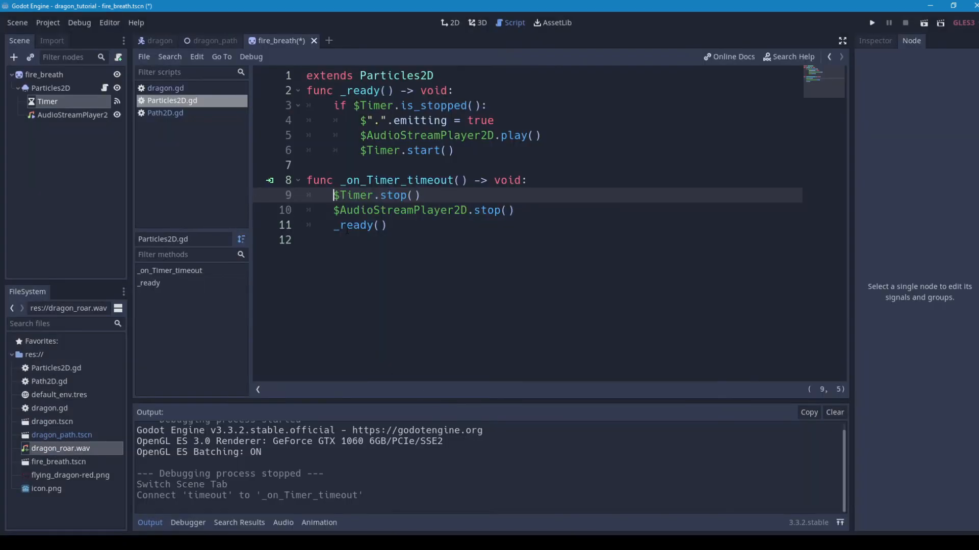
# Test-run the fire_breath scene and the dragon_path scene, closing the game window after each run
pyautogui.click(924, 23)
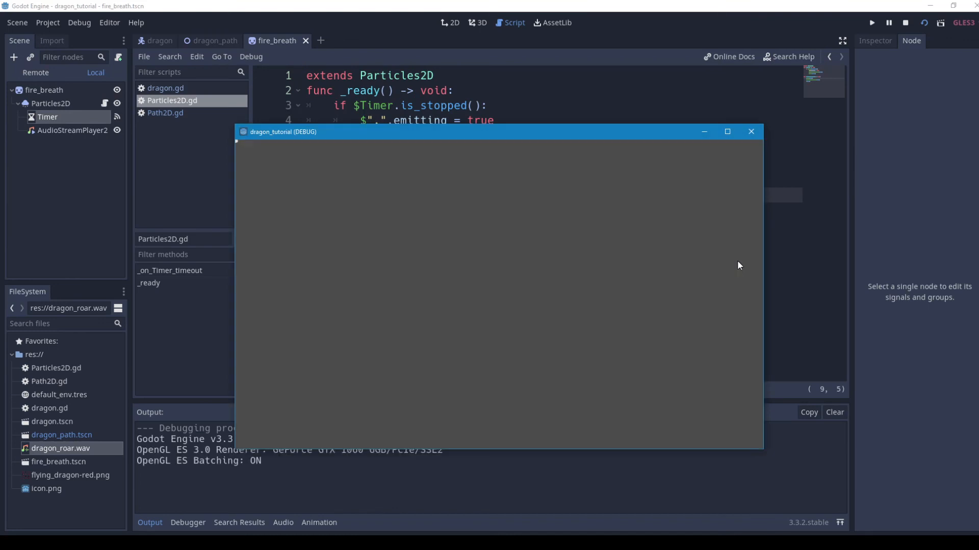
pyautogui.click(750, 136)
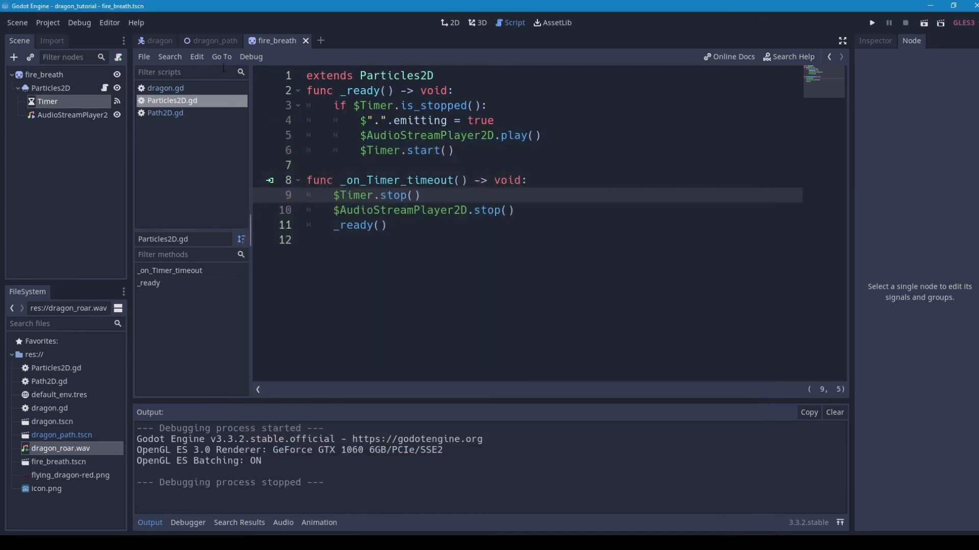
pyautogui.click(208, 41)
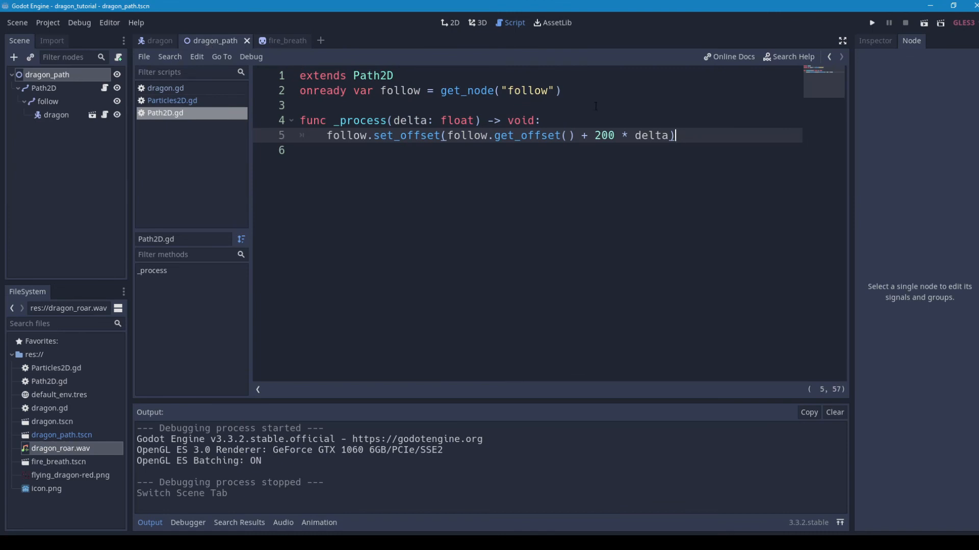
pyautogui.click(50, 74)
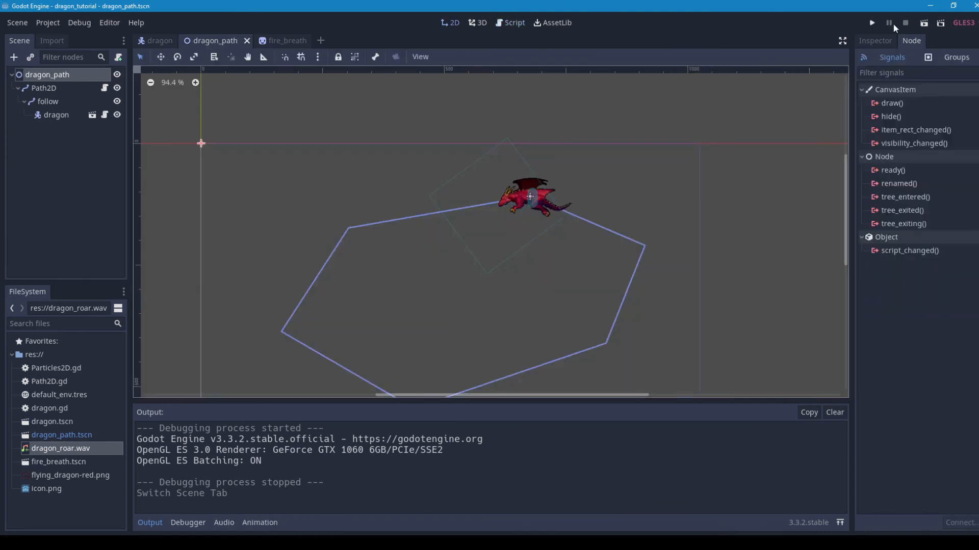
pyautogui.click(923, 23)
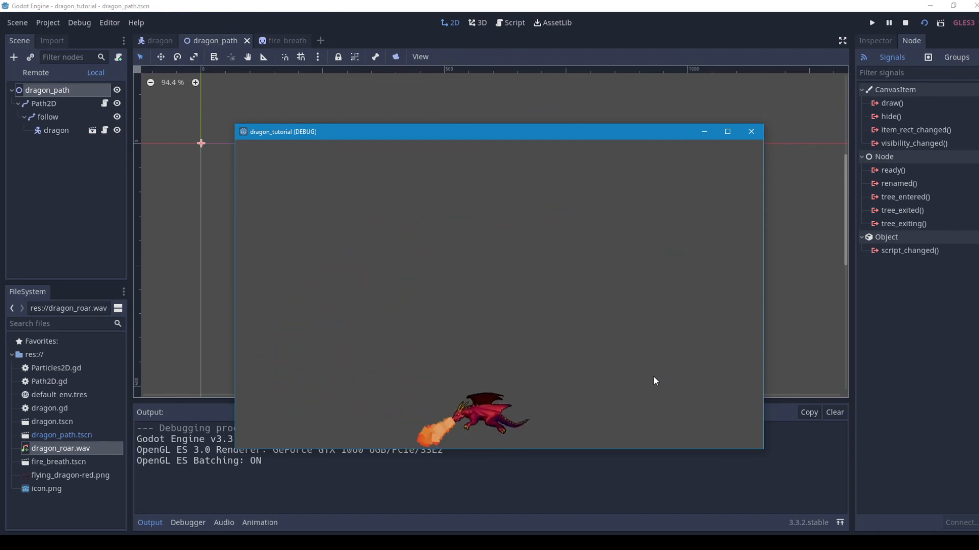
pyautogui.click(757, 132)
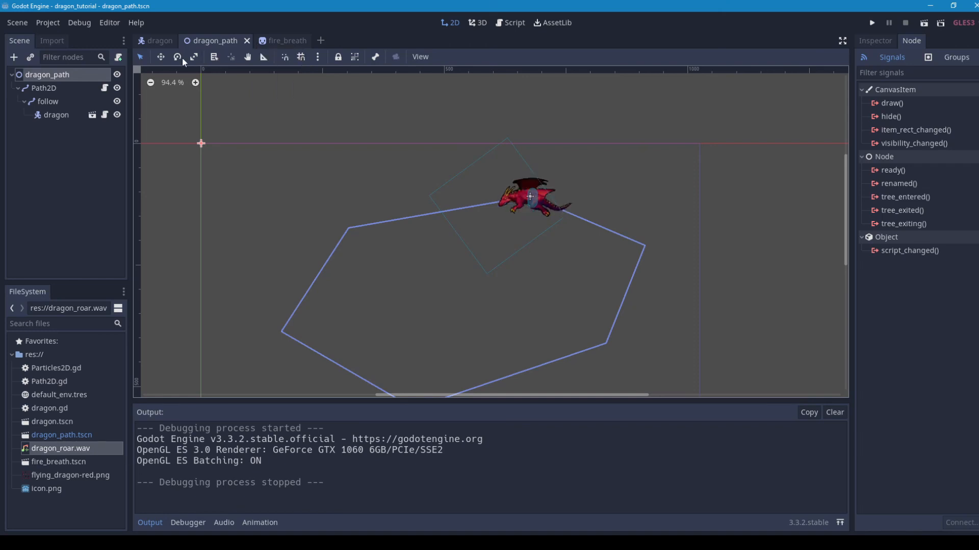
# Review the Particles2D script and timeout connection in the fire_breath scene, and set the Timer's wait time to 4
pyautogui.click(287, 42)
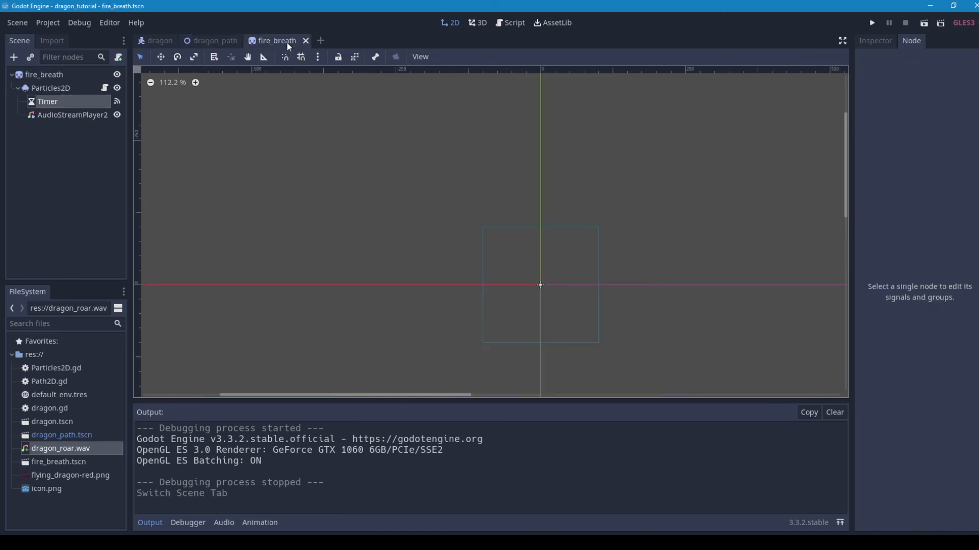
pyautogui.click(105, 89)
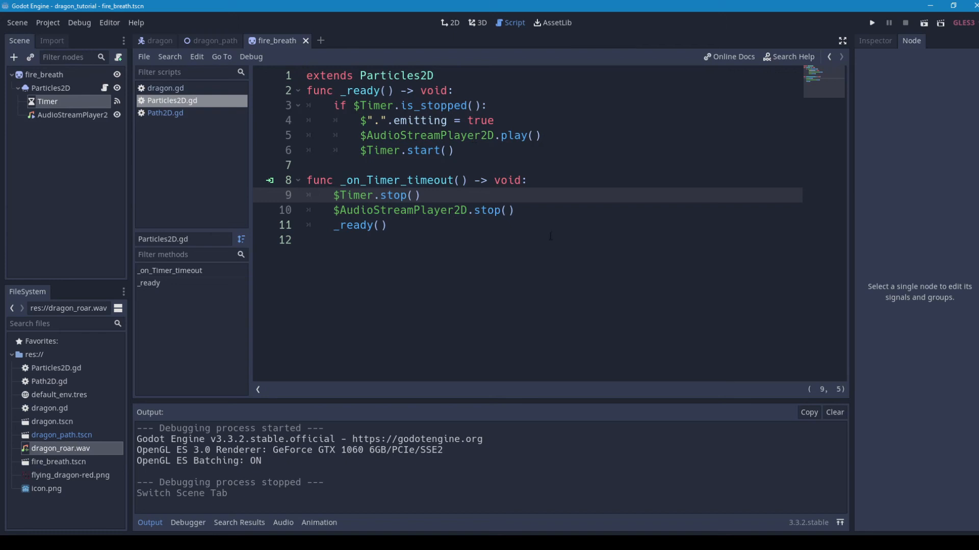
pyautogui.click(71, 102)
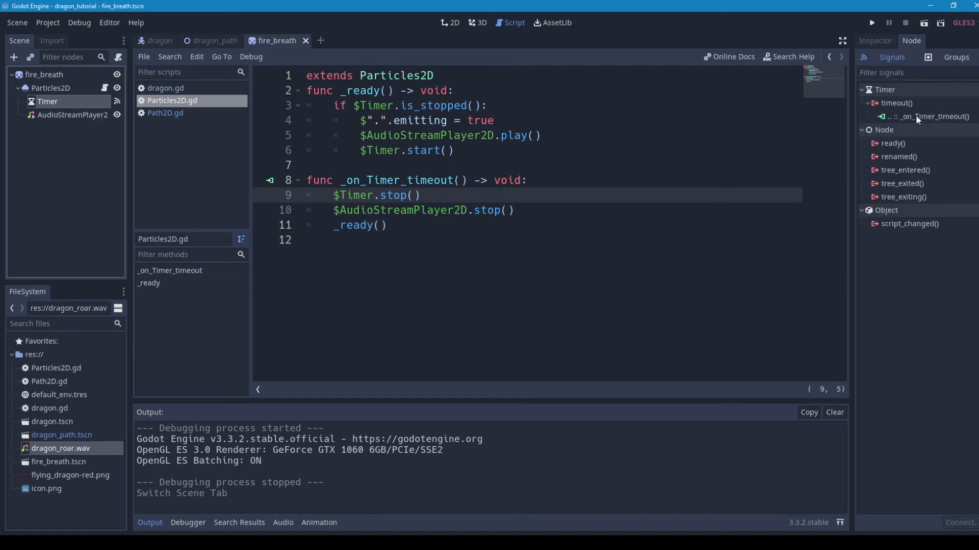
pyautogui.click(869, 41)
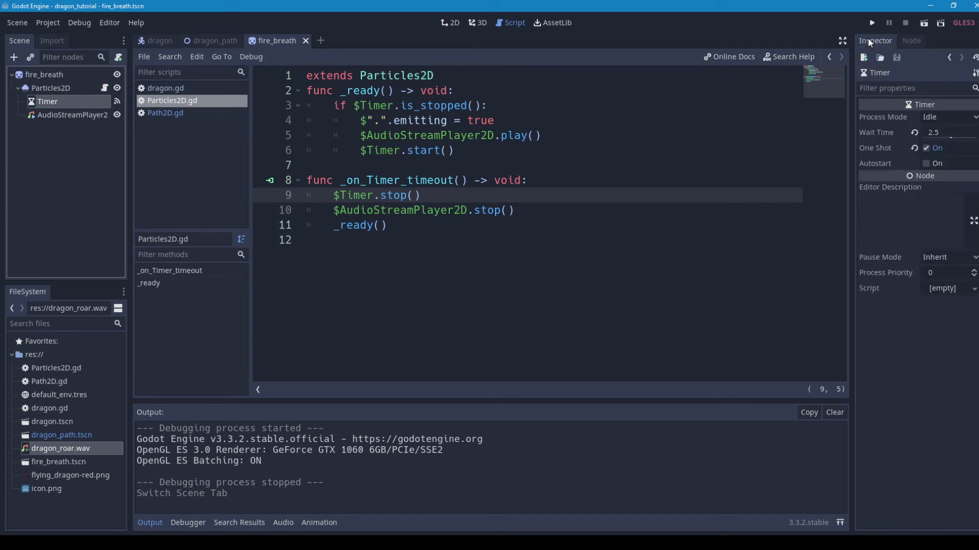
pyautogui.click(946, 131)
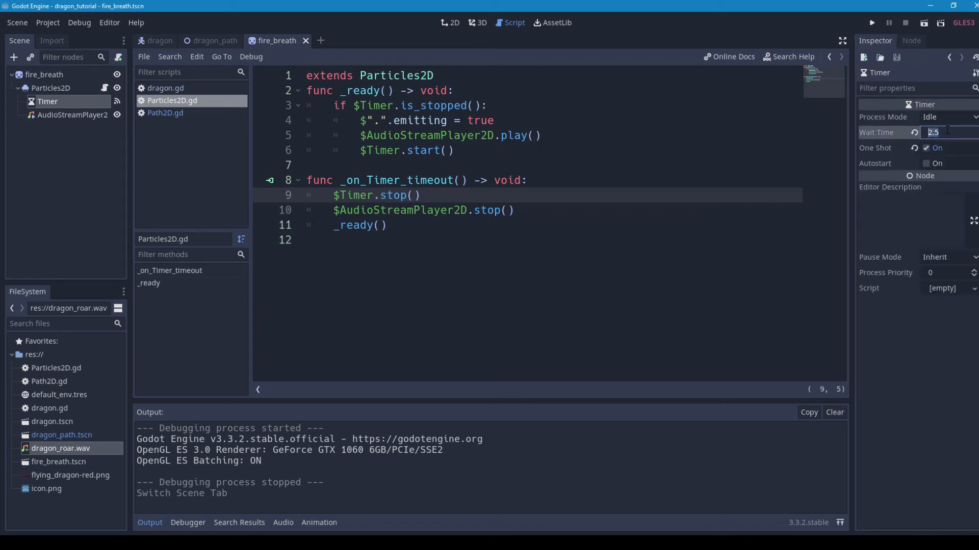
pyautogui.write('4')
pyautogui.press('Return')
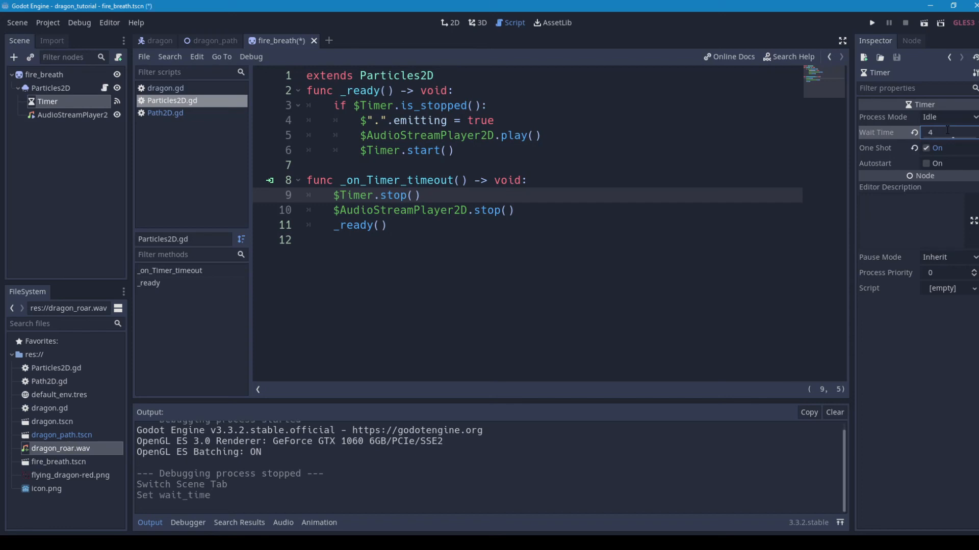
# Run the fire_breath and dragon_path scenes again to check the fire breath timing with the 4-second wait, closing each game window
pyautogui.click(925, 20)
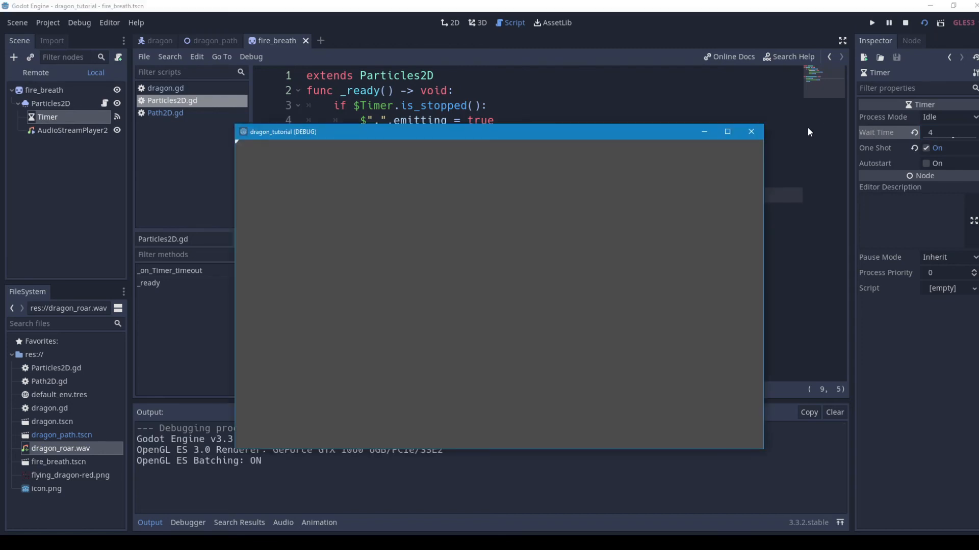
pyautogui.click(751, 131)
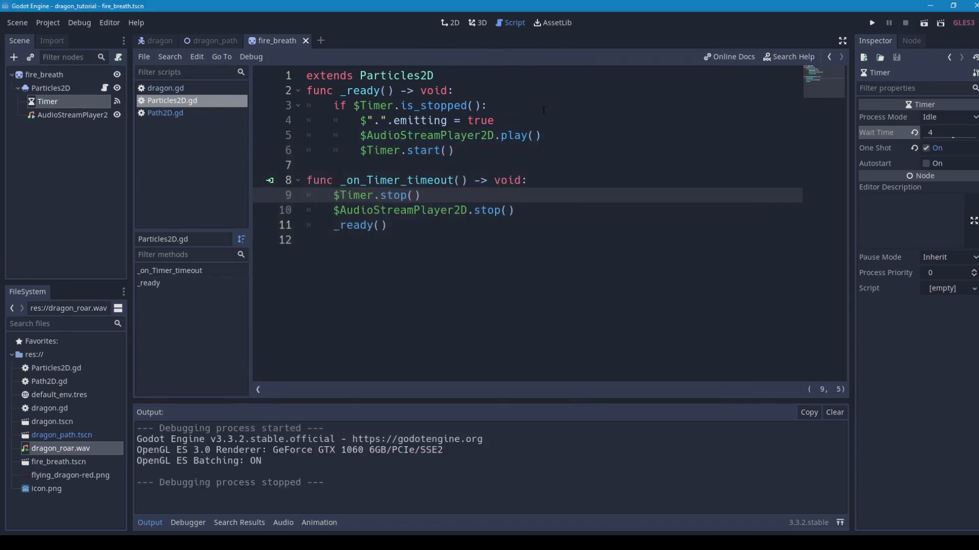
pyautogui.click(212, 42)
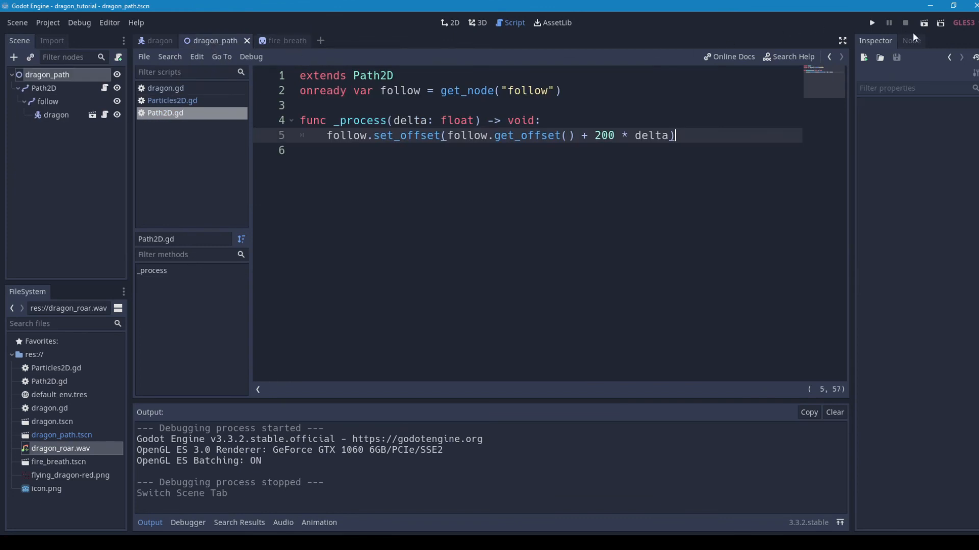
pyautogui.click(924, 24)
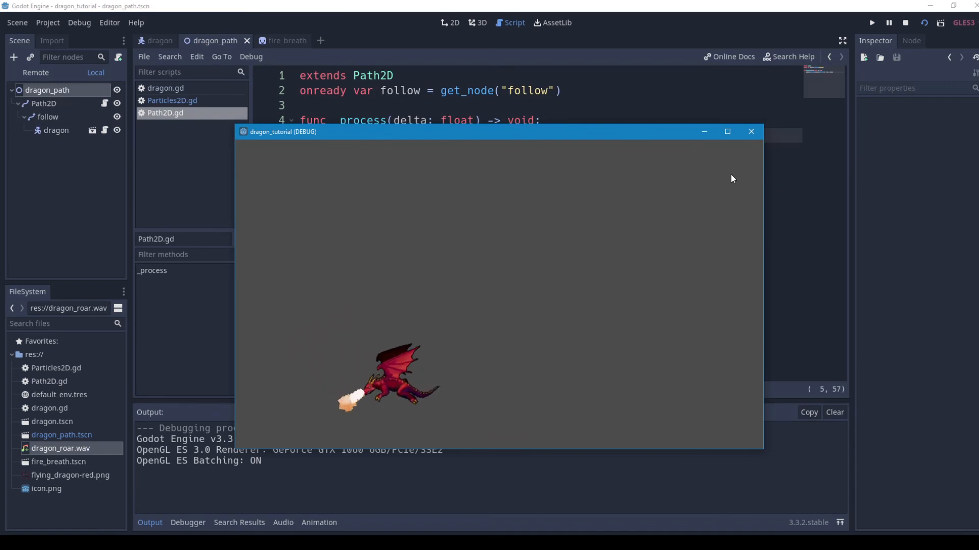
pyautogui.click(760, 132)
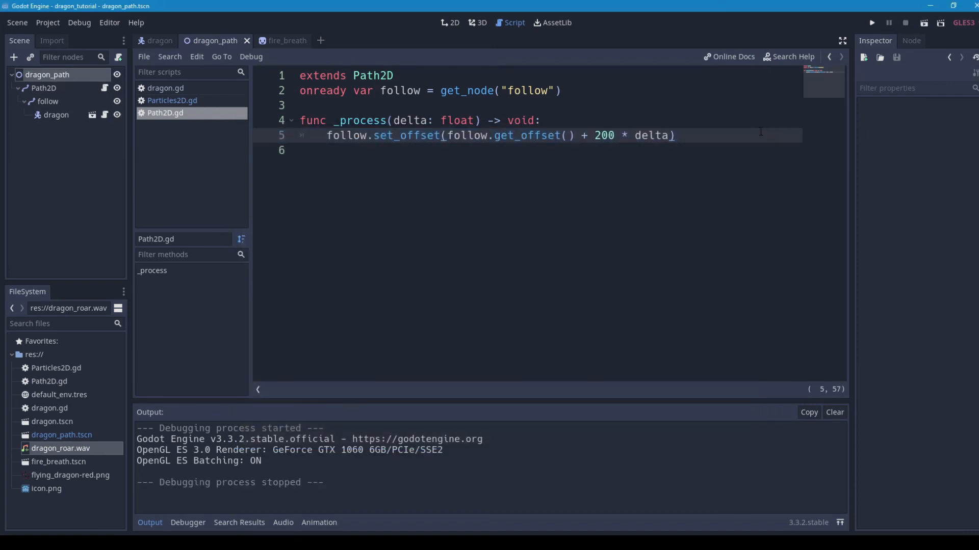